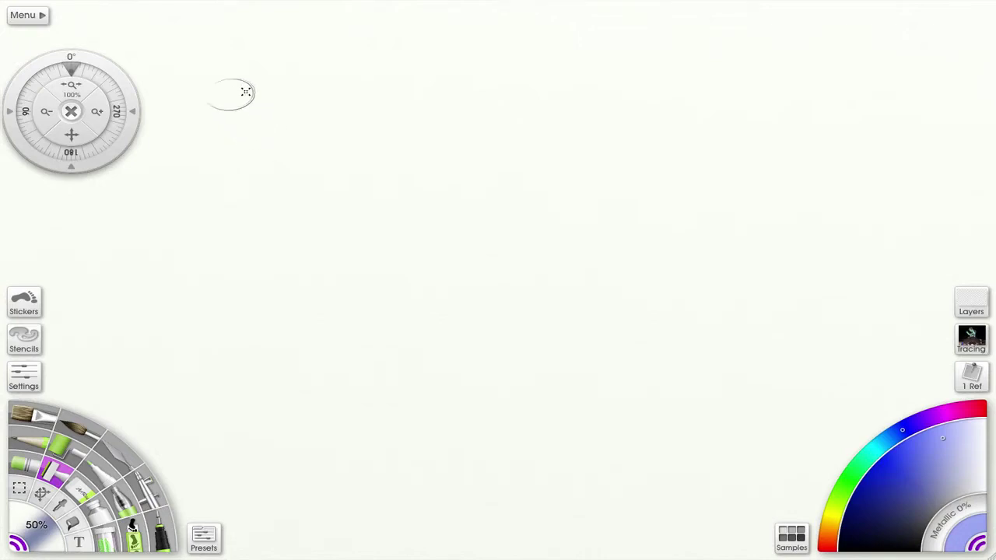
Turn on Paint Symmetry for the blank canvas.
click(27, 21)
mouse_move(61, 52)
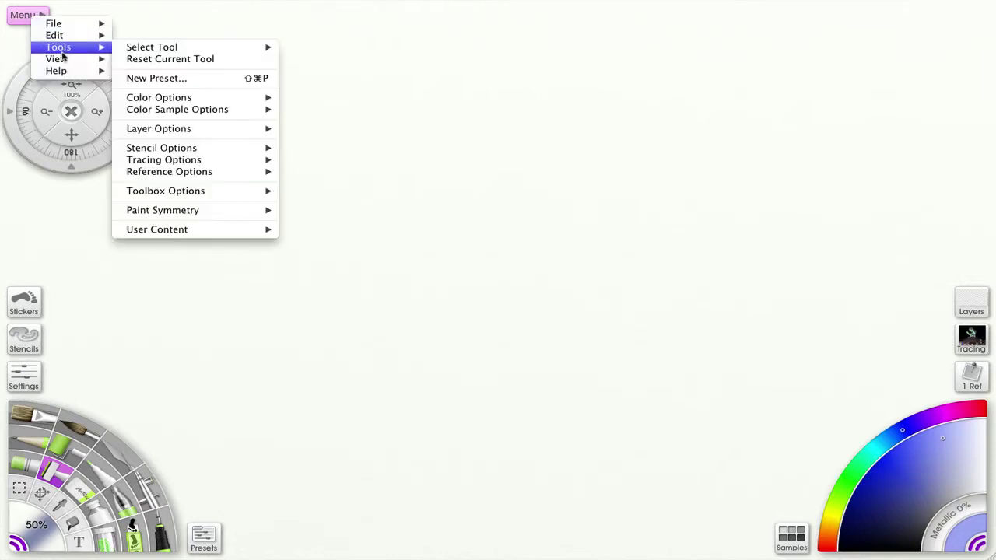
mouse_move(219, 211)
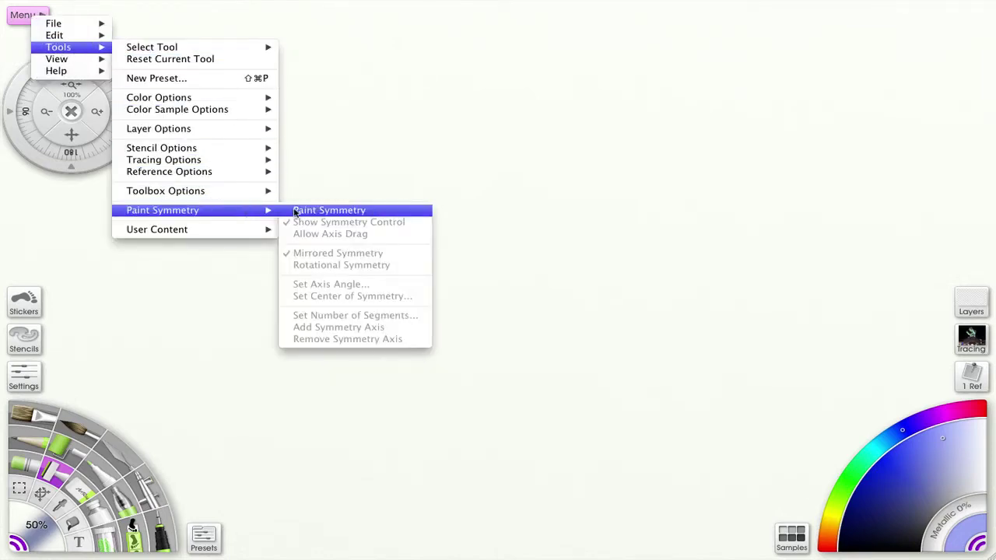
click(305, 212)
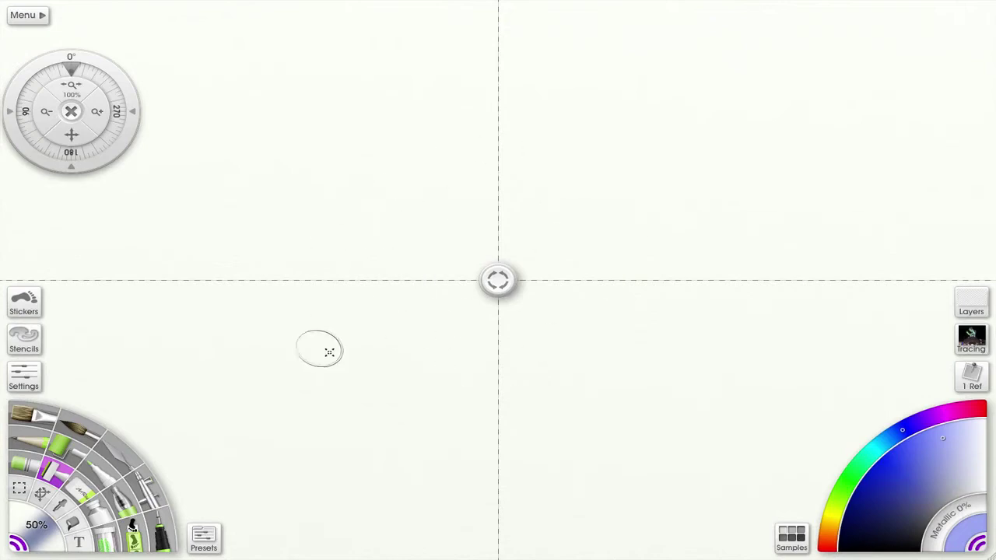
Choose the Sticker Spray tool and load the Crows preset from the Nature Stamps group.
click(39, 415)
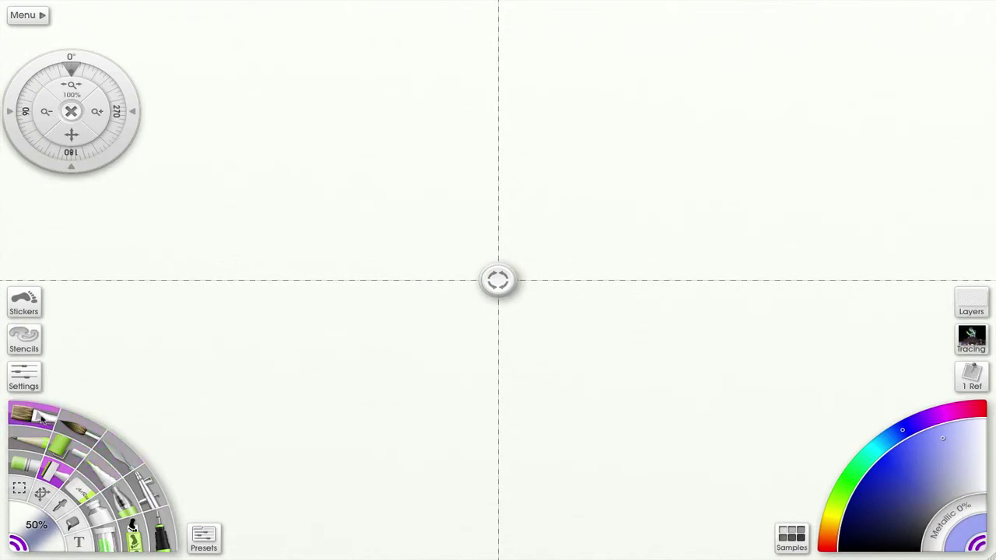
click(132, 530)
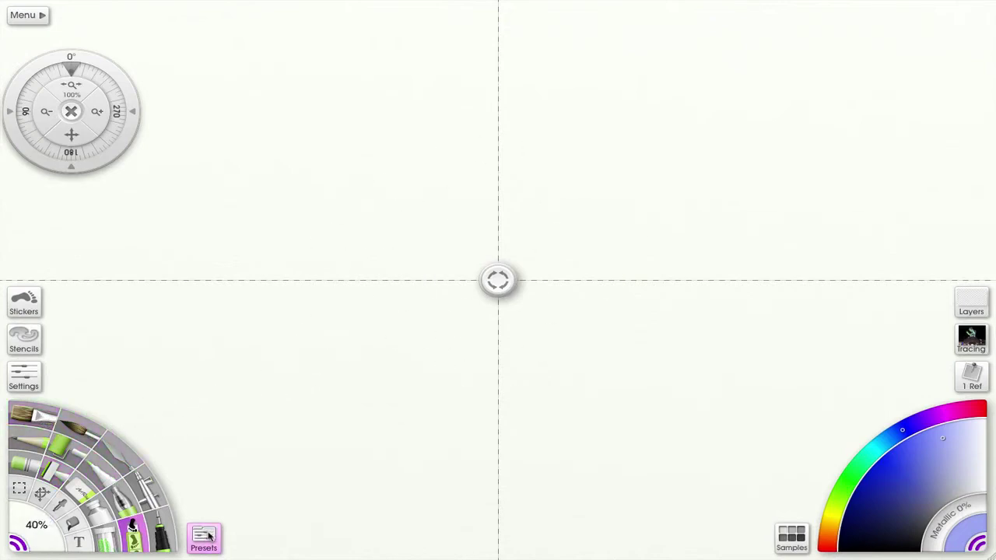
click(205, 535)
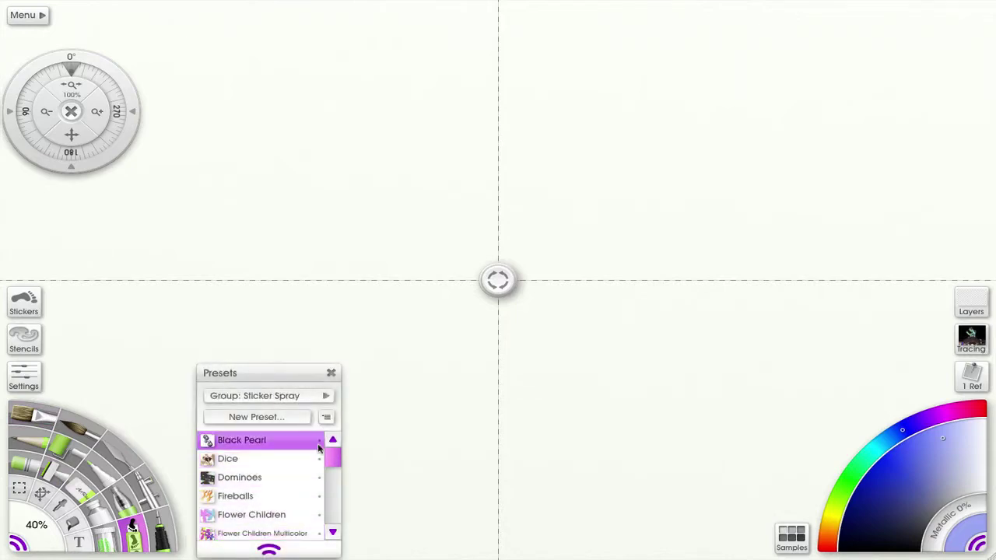
mouse_move(329, 459)
mouse_down()
mouse_move(332, 521)
mouse_move(332, 460)
mouse_up()
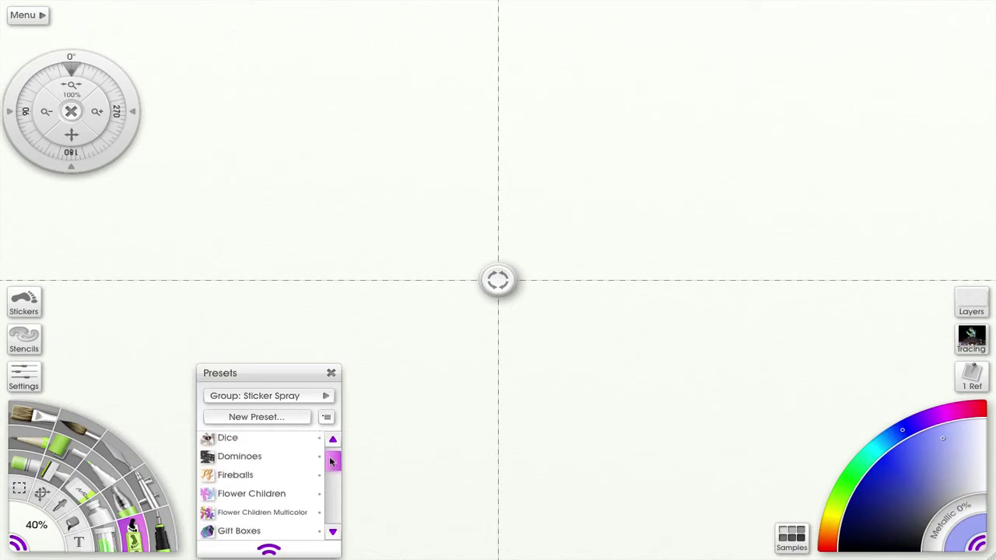
click(326, 395)
click(349, 465)
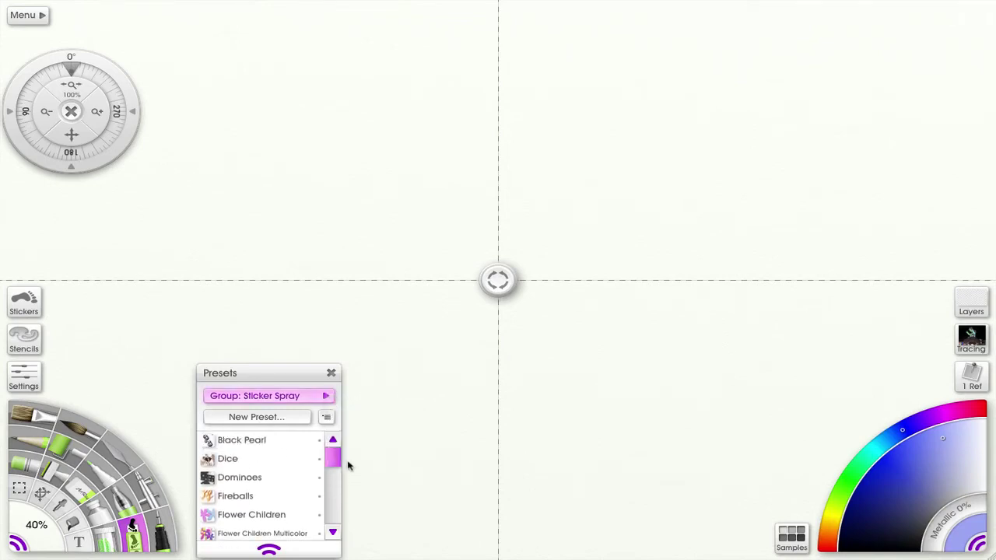
scroll(334, 457, down, 1)
scroll(335, 457, down, 2)
click(224, 483)
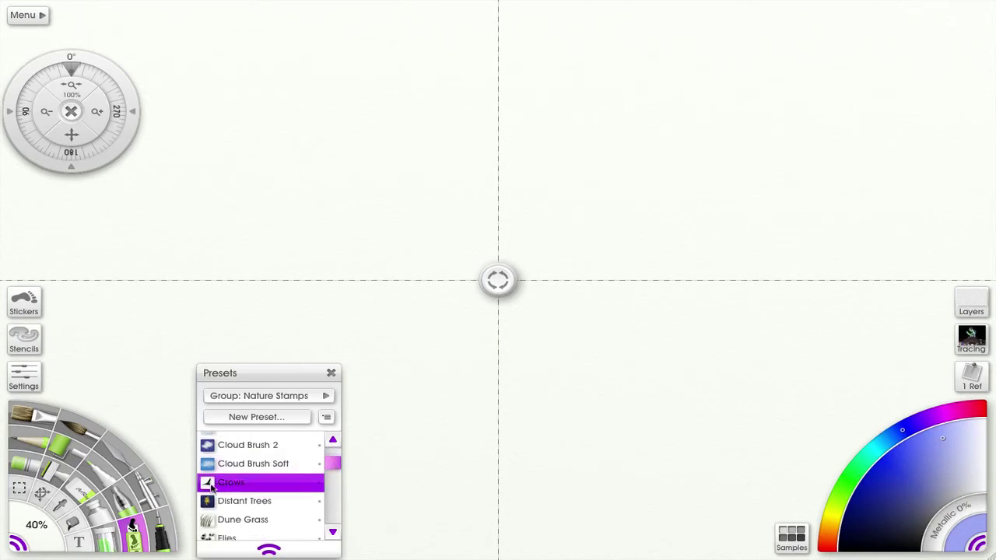
click(331, 372)
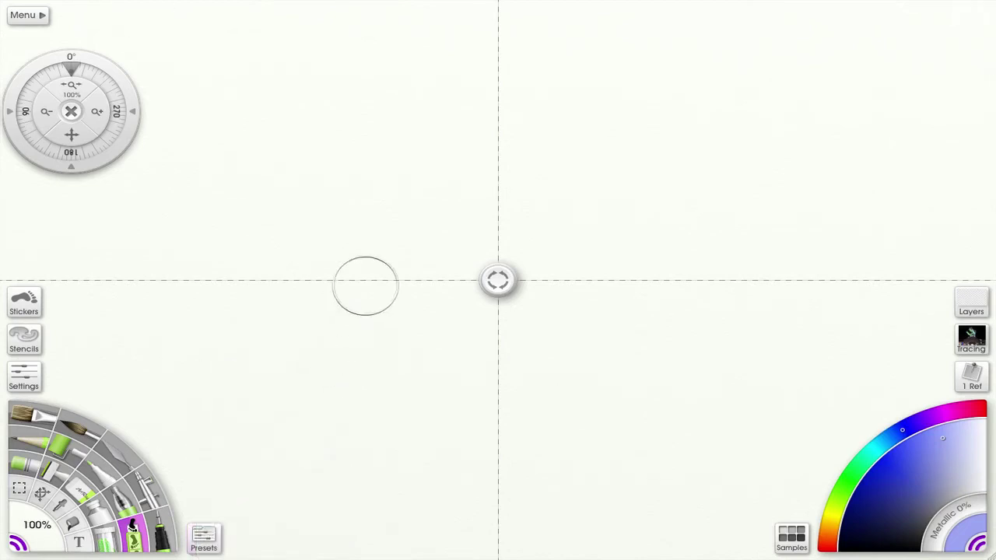
Spray curved strokes of crows around the centre using mirrored symmetry.
mouse_move(295, 235)
mouse_down()
mouse_move(357, 151)
mouse_move(442, 116)
mouse_move(486, 110)
mouse_up()
click(399, 352)
drag(399, 351, 471, 297)
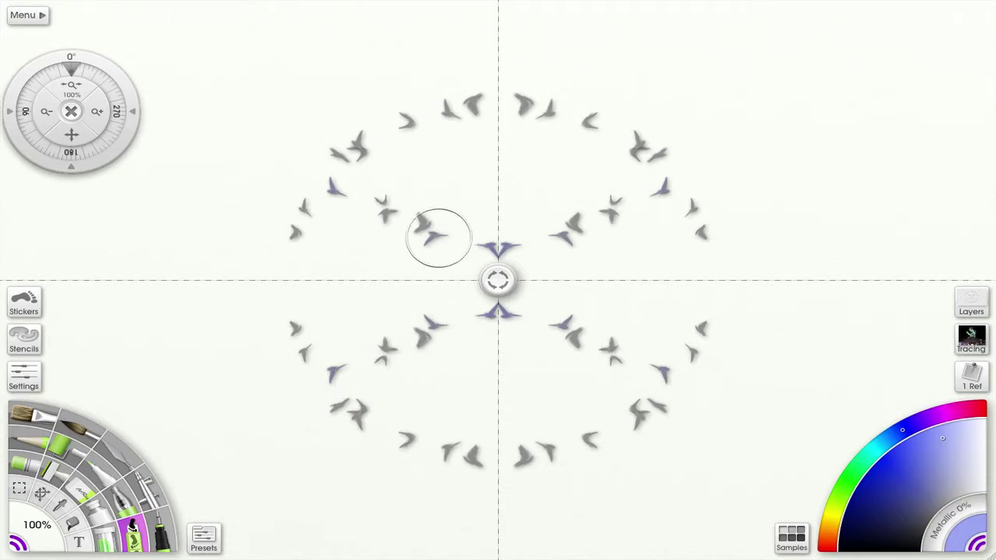
mouse_move(428, 178)
mouse_down()
mouse_move(468, 159)
mouse_move(561, 158)
mouse_move(611, 206)
mouse_move(641, 272)
mouse_move(598, 378)
mouse_move(462, 408)
mouse_move(321, 357)
mouse_move(259, 221)
mouse_move(302, 114)
mouse_move(393, 36)
mouse_up()
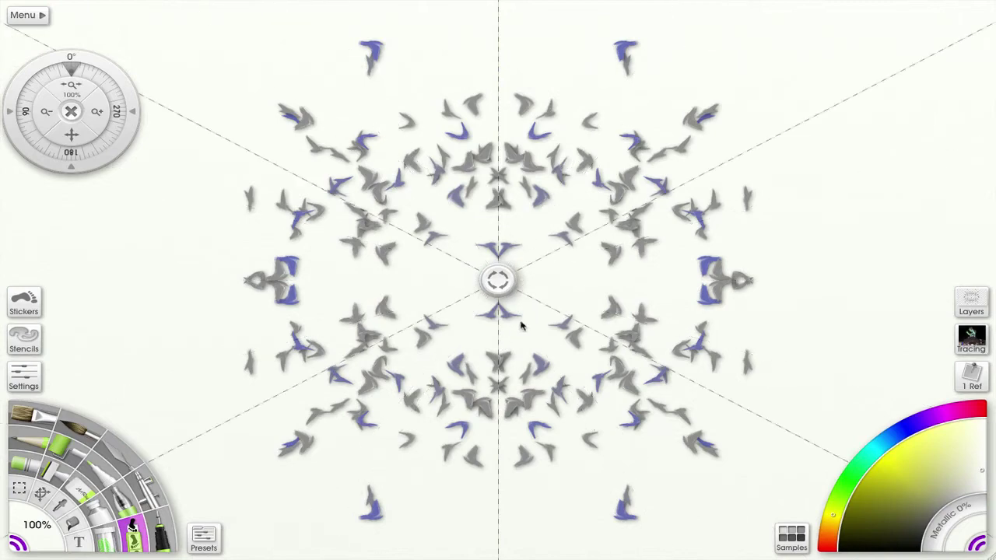
Increase the symmetry to six axes and spray pale crows across the canvas into a dense snowflake-like pattern.
drag(532, 282, 534, 289)
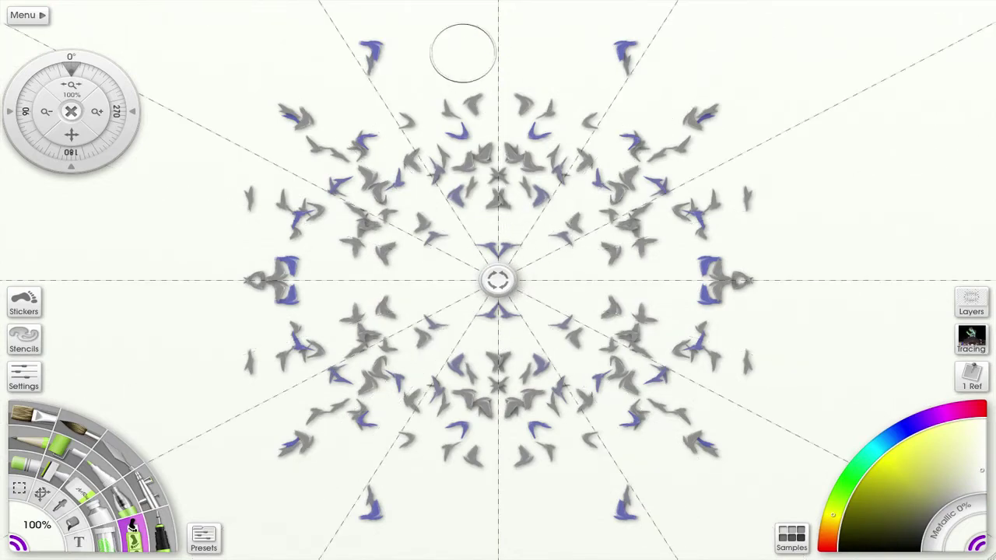
mouse_move(433, 40)
mouse_down()
mouse_move(396, 76)
mouse_move(403, 35)
mouse_move(485, 27)
mouse_move(555, 42)
mouse_move(607, 88)
mouse_move(578, 132)
mouse_move(447, 121)
mouse_move(368, 166)
mouse_move(454, 190)
mouse_move(566, 249)
mouse_move(462, 301)
mouse_move(524, 265)
mouse_move(450, 211)
mouse_move(316, 150)
mouse_move(216, 60)
mouse_up()
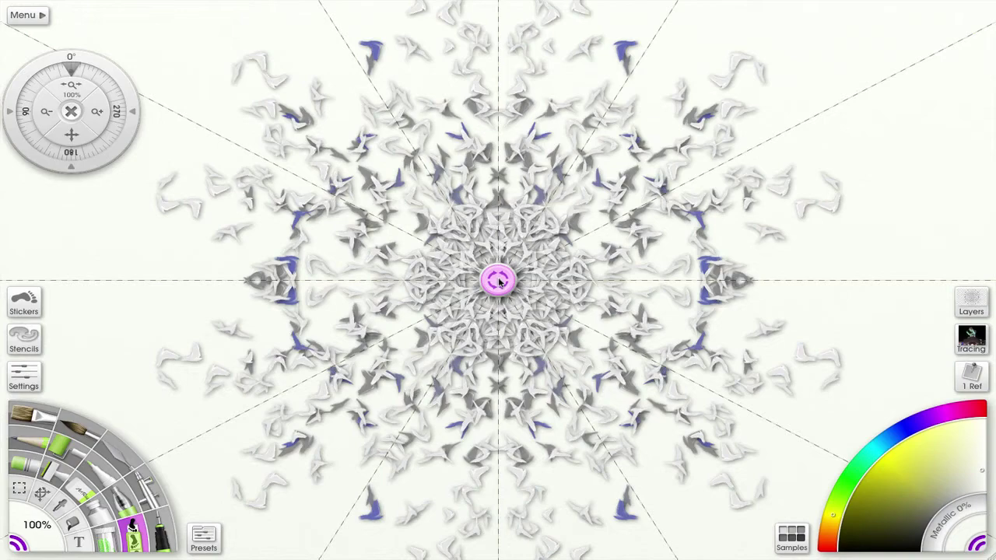
Tilt the symmetry axes about the centre and reduce them to a single diagonal axis.
mouse_move(499, 282)
mouse_down()
mouse_move(557, 289)
mouse_move(525, 203)
mouse_move(478, 171)
mouse_move(488, 170)
mouse_up()
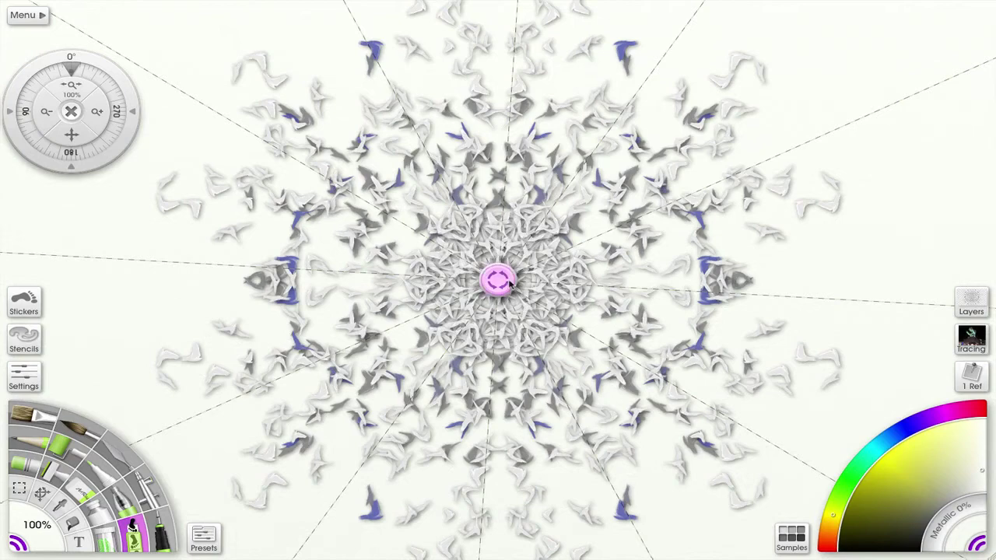
drag(501, 287, 502, 214)
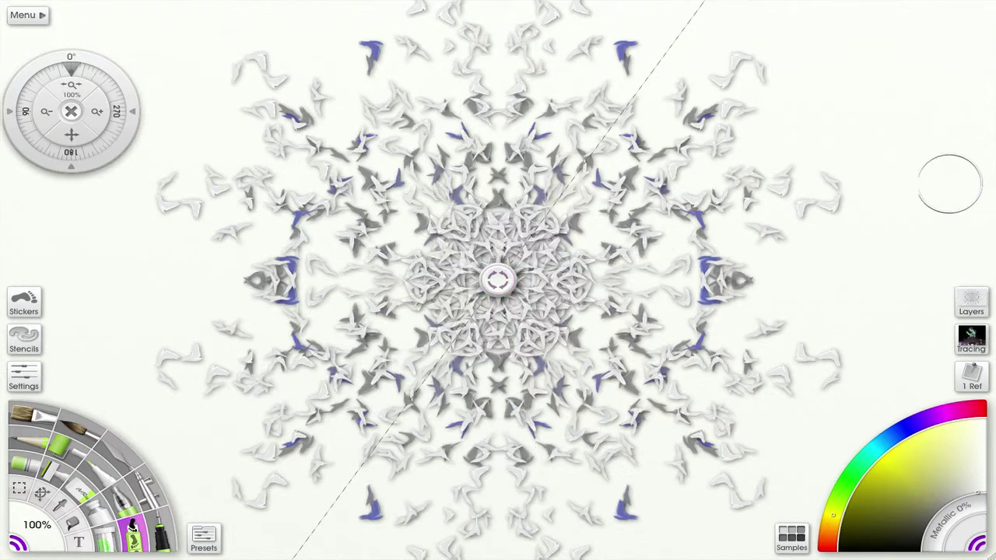
Clear all crow artwork from the current layer.
click(971, 297)
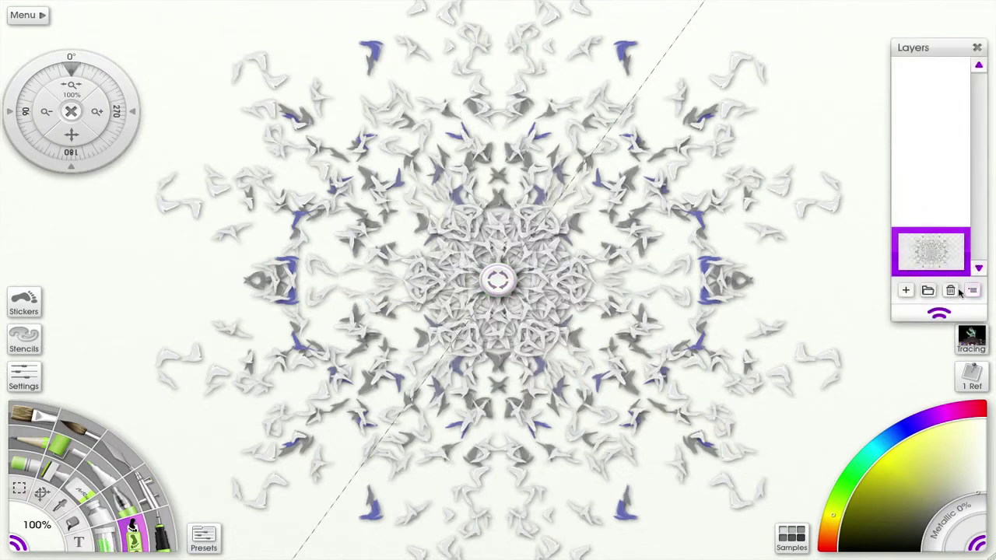
click(972, 291)
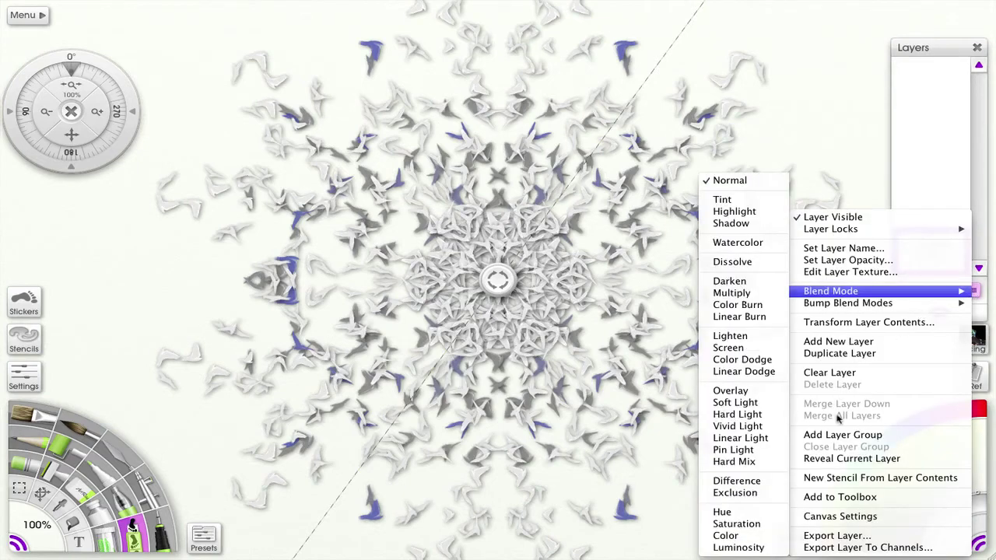
click(829, 373)
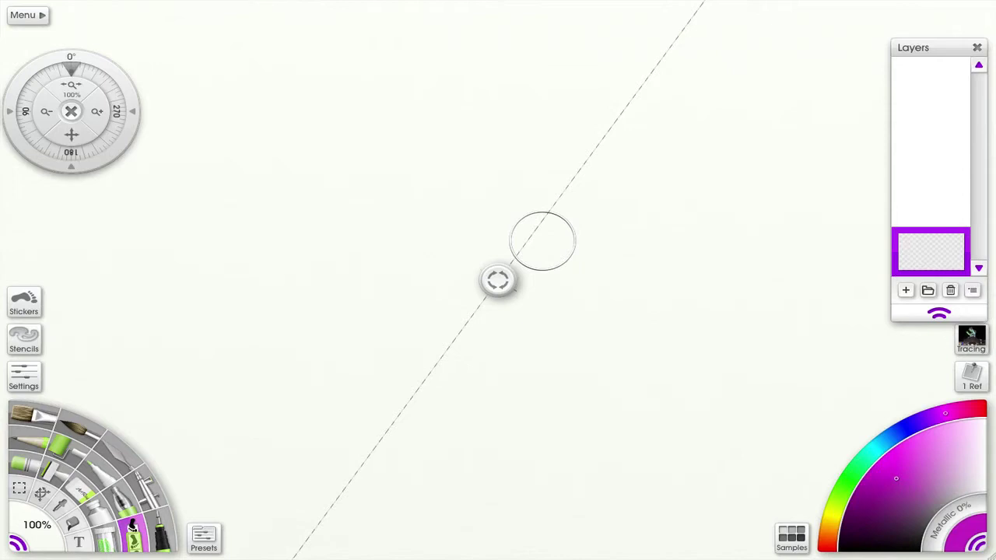
Enable Allow Axis Drag and rotate the diagonal symmetry axis closer to vertical.
click(499, 283)
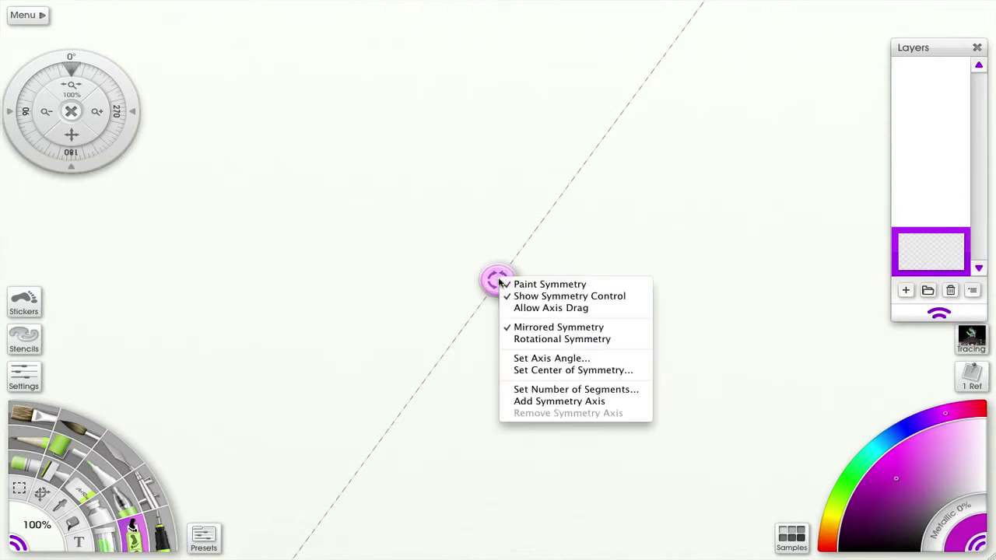
click(536, 309)
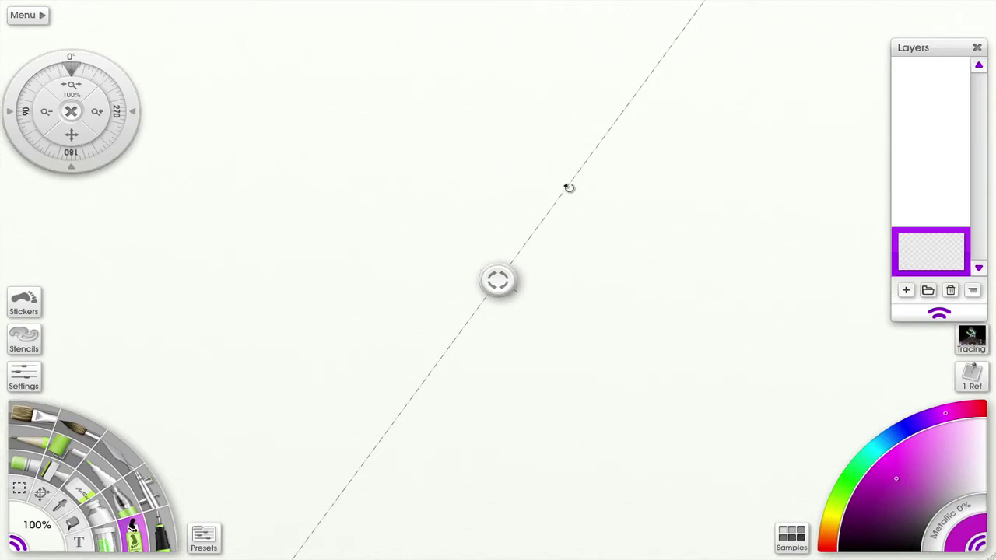
drag(564, 188, 518, 211)
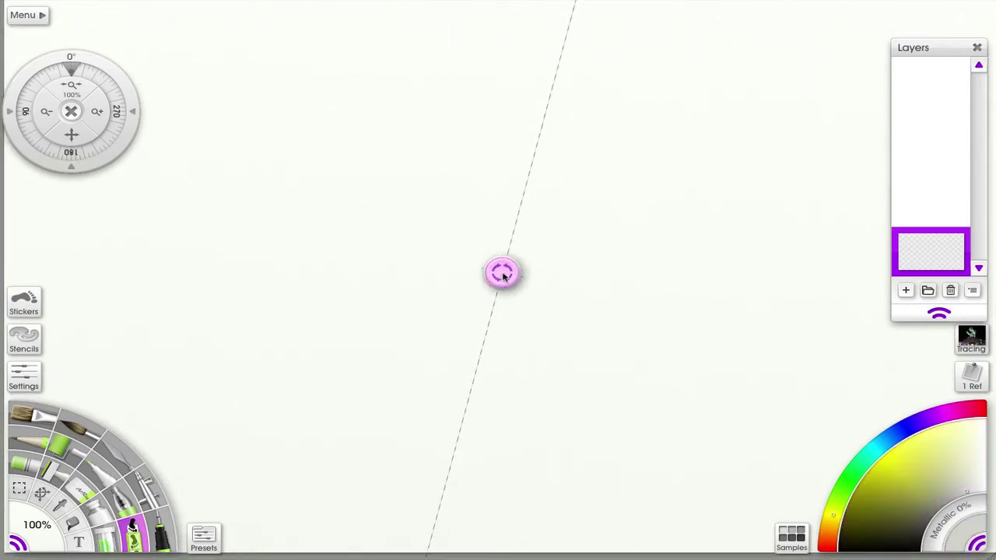
Increase the symmetry to three axes and rotate them slightly counterclockwise.
click(504, 279)
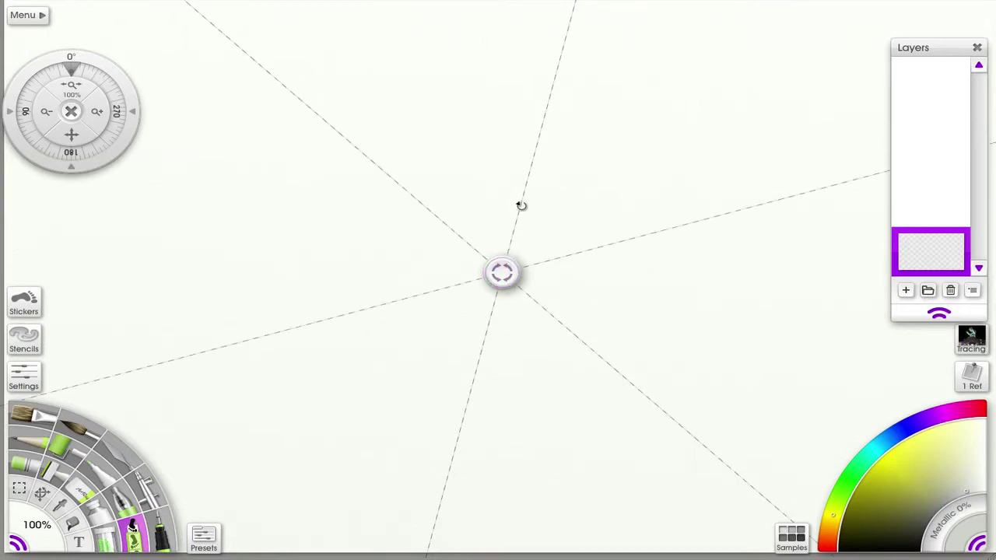
mouse_move(520, 205)
mouse_down()
mouse_move(547, 251)
mouse_move(497, 203)
mouse_move(553, 266)
mouse_move(567, 231)
mouse_move(569, 275)
mouse_move(563, 231)
mouse_move(497, 206)
mouse_move(549, 229)
mouse_move(509, 200)
mouse_up()
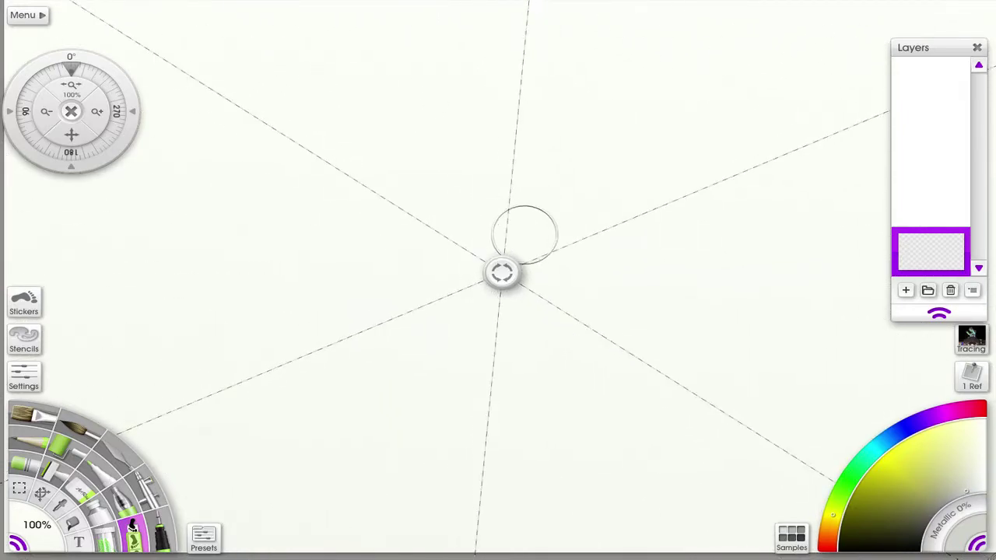
Disable Allow Axis Drag and spray a large ring of crows around the centre with mirrored symmetry.
click(503, 274)
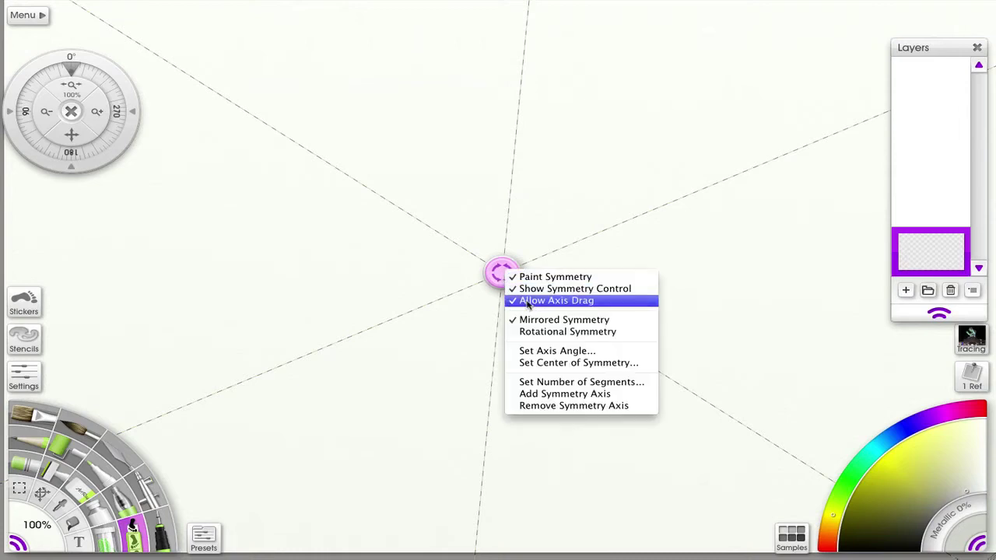
click(529, 304)
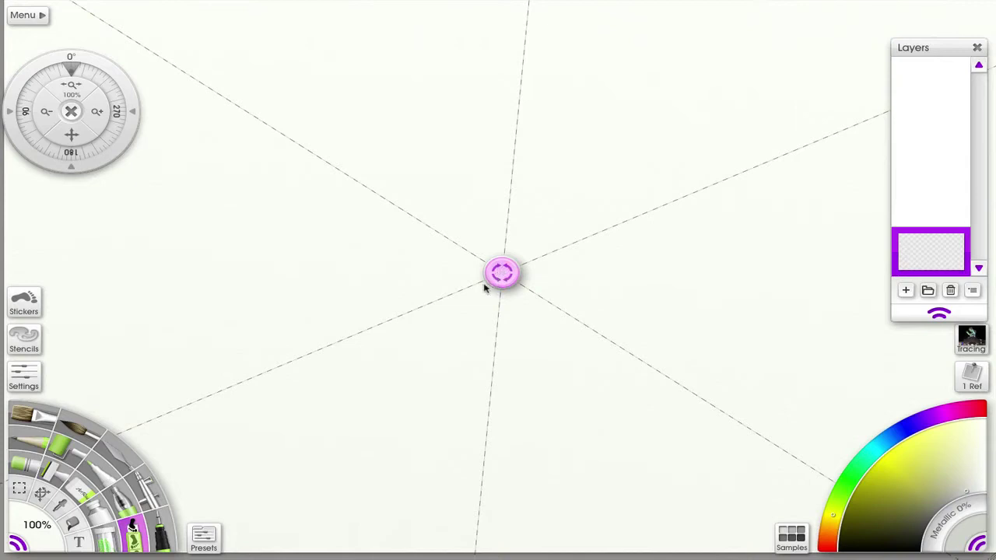
mouse_move(268, 346)
mouse_down()
mouse_move(251, 307)
mouse_move(251, 209)
mouse_up()
drag(271, 149, 304, 102)
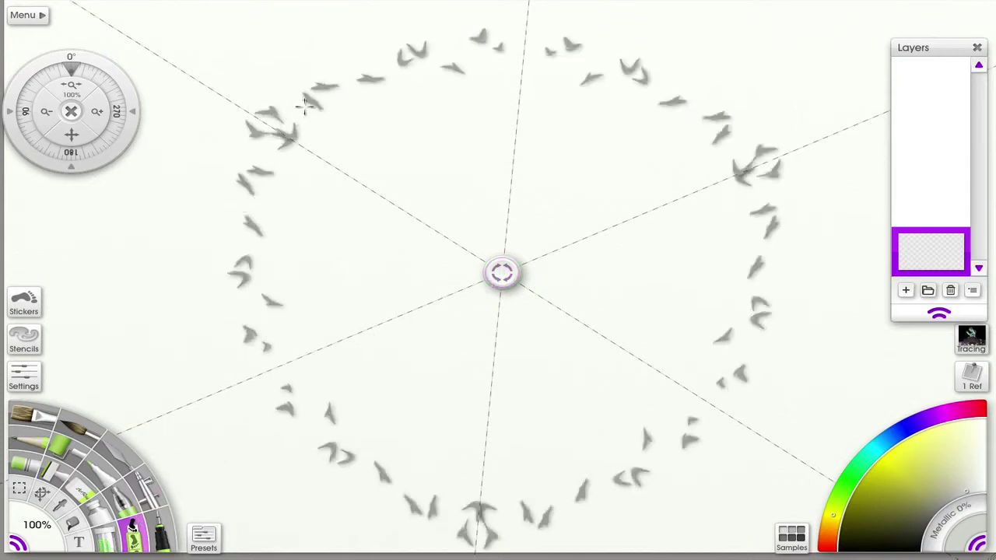
Switch to Rotational Symmetry and spray a smaller ring of crows inside the outer one.
click(502, 272)
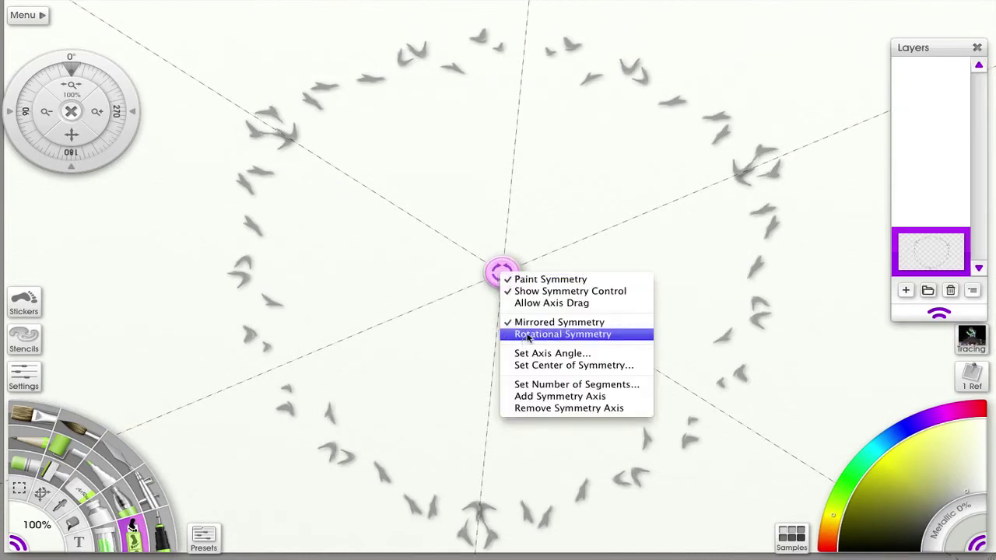
click(527, 334)
drag(385, 294, 378, 247)
click(388, 226)
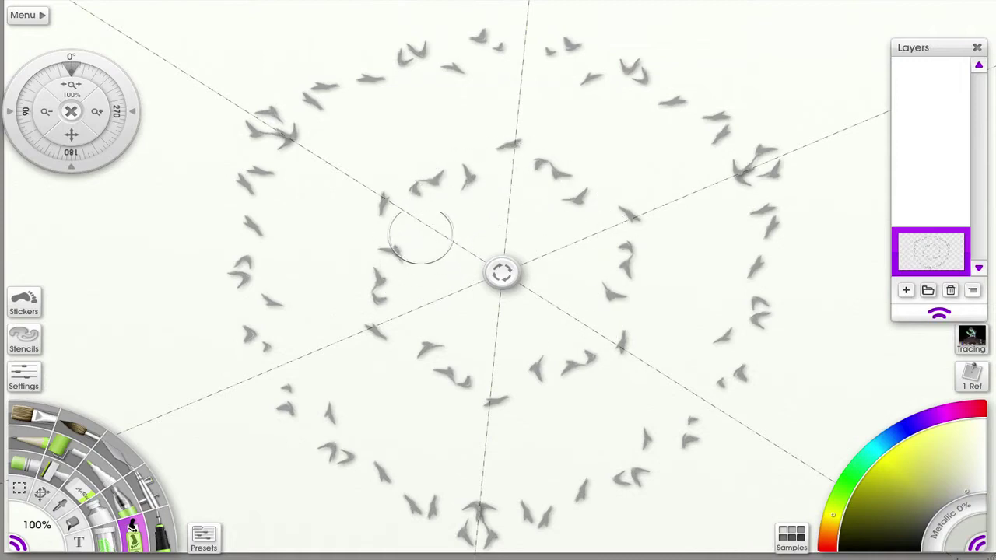
Switch to Mirrored Symmetry and paint curved magenta arrows outside the outer crow ring with the paint brush.
click(35, 416)
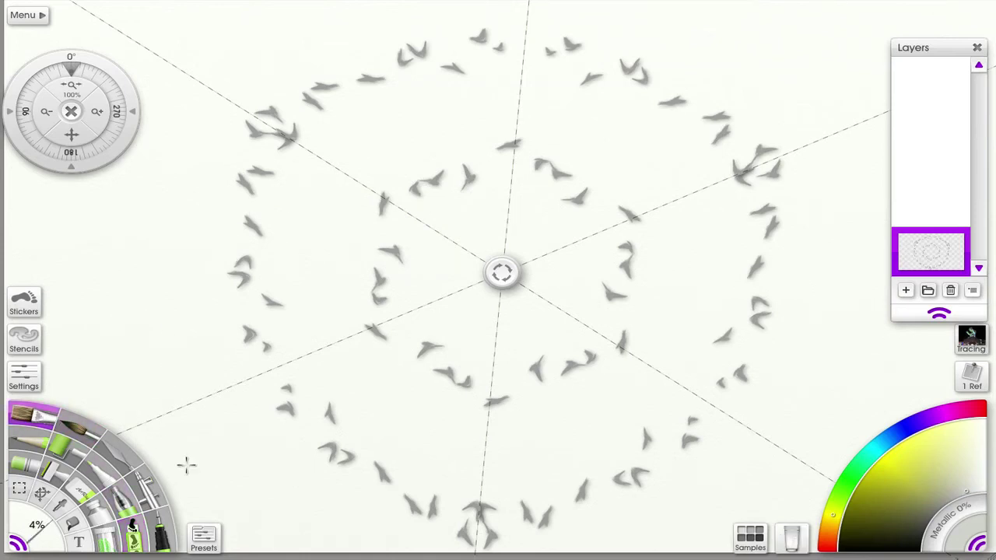
click(949, 417)
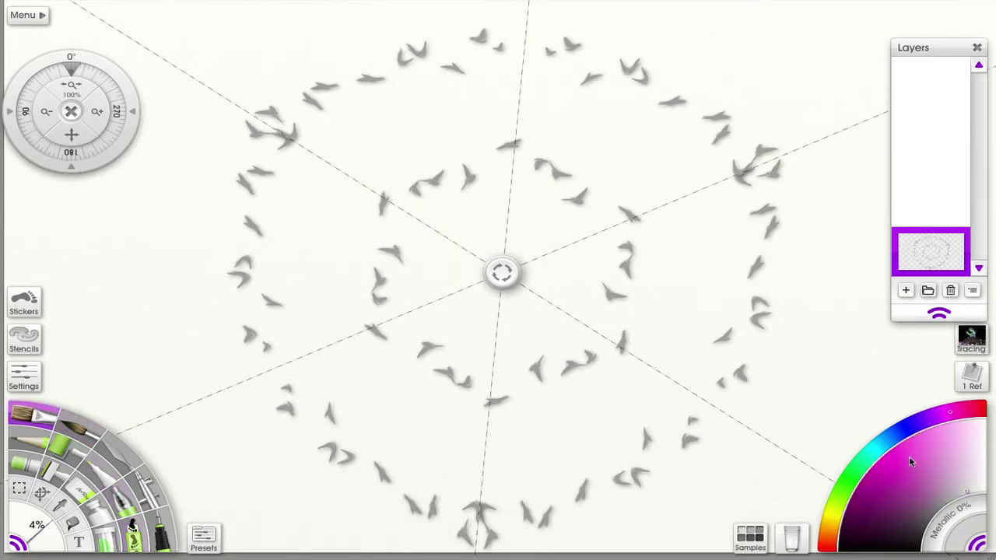
click(501, 276)
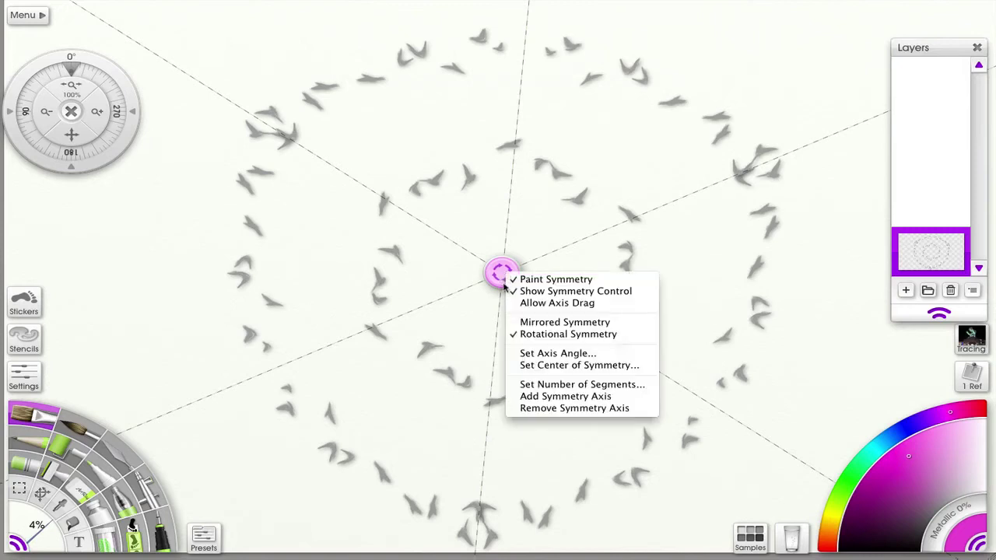
click(208, 311)
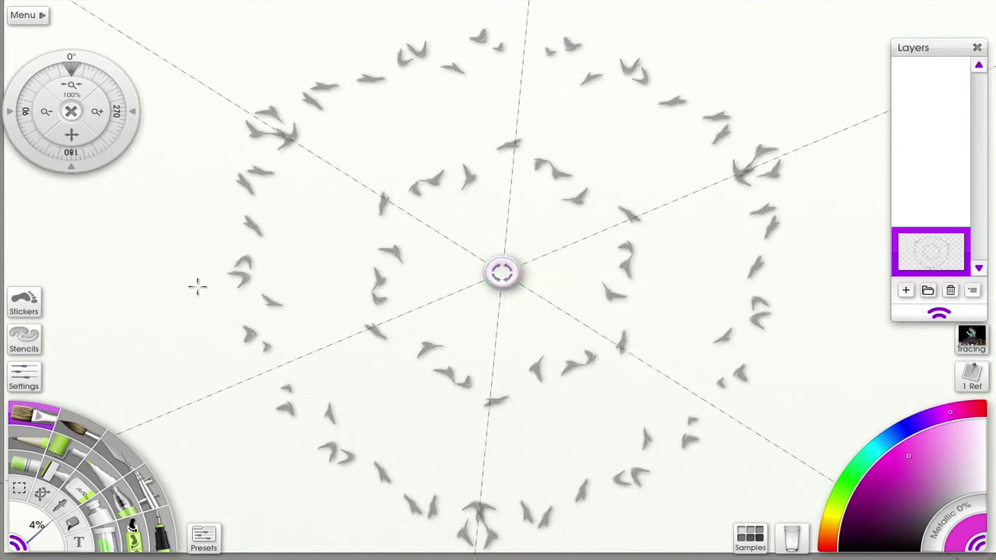
mouse_move(216, 341)
mouse_down()
mouse_move(198, 268)
mouse_move(204, 176)
mouse_move(223, 126)
mouse_move(210, 129)
mouse_move(231, 160)
mouse_up()
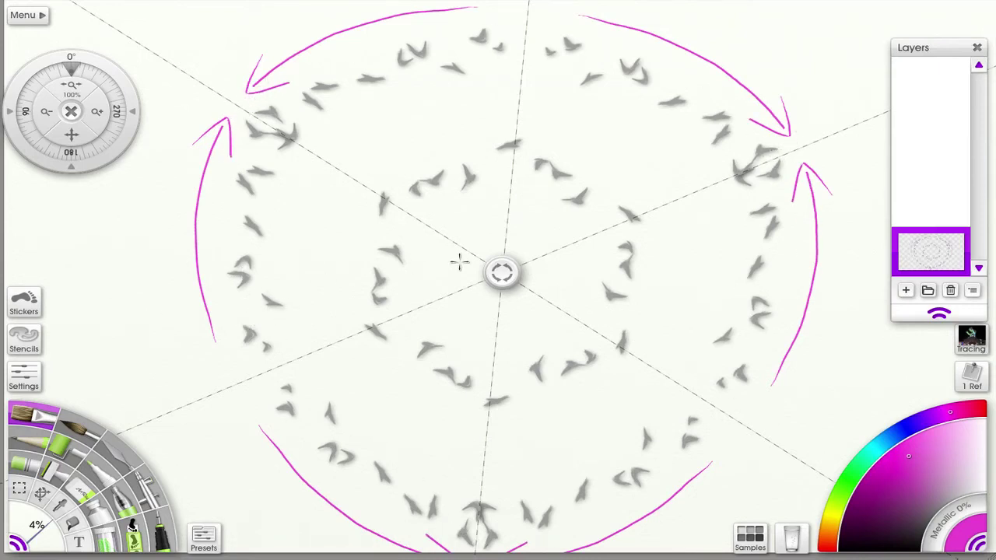
Switch to Rotational Symmetry and paint curved magenta arrows just outside the inner crow ring and a spiral around the centre.
click(503, 282)
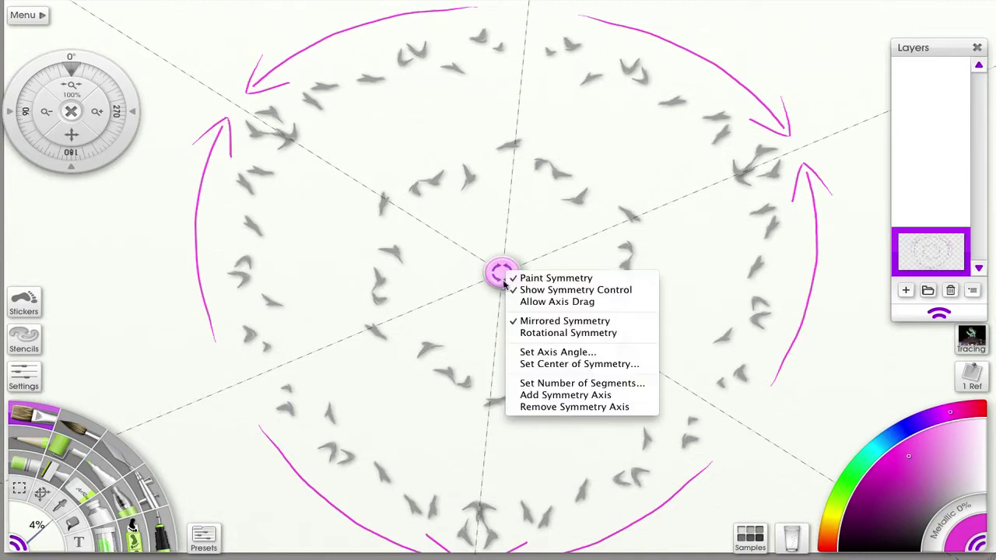
click(538, 335)
mouse_move(345, 290)
mouse_down()
mouse_move(348, 206)
mouse_move(358, 194)
mouse_move(361, 224)
mouse_up()
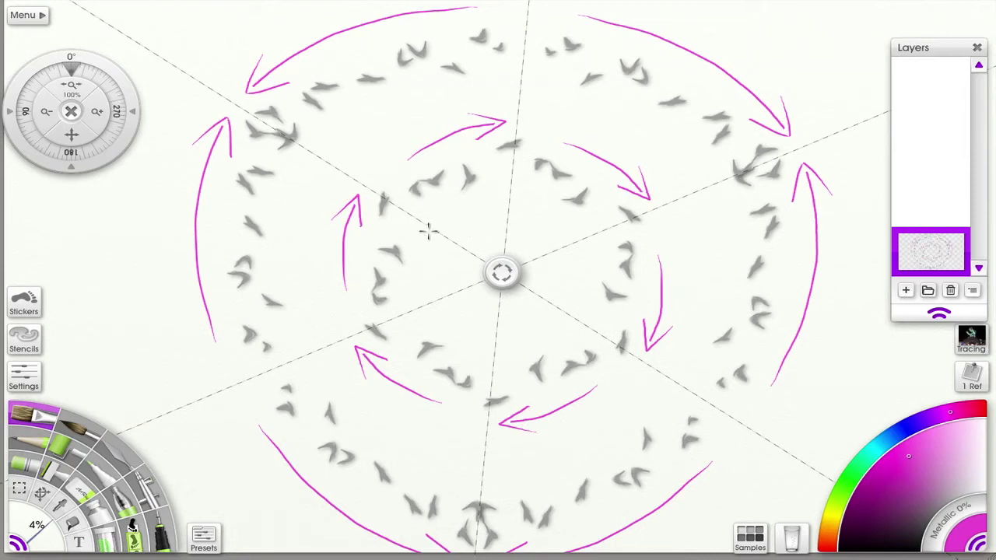
mouse_move(418, 234)
mouse_down()
mouse_move(461, 196)
mouse_move(547, 210)
mouse_move(555, 292)
mouse_move(483, 306)
mouse_move(500, 264)
mouse_up()
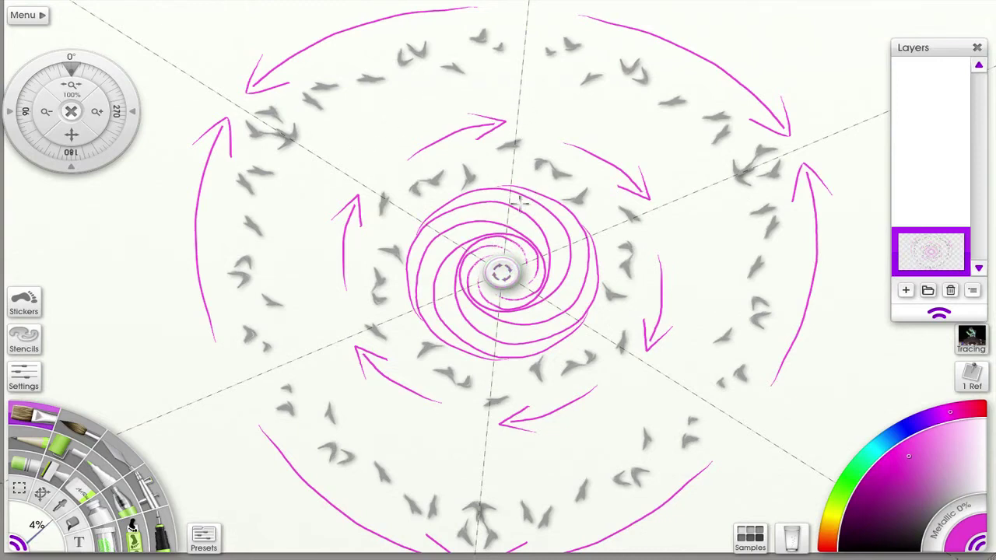
Paint longer curved magenta arrows between the two crow rings with rotational symmetry.
click(503, 275)
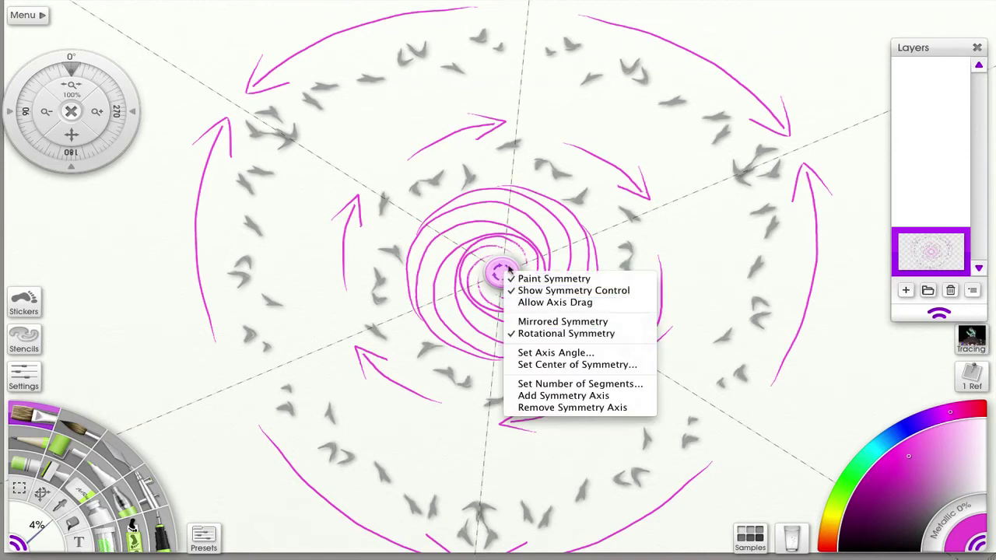
click(502, 276)
mouse_move(418, 116)
mouse_down()
mouse_move(518, 89)
mouse_move(595, 116)
mouse_up()
mouse_move(576, 82)
mouse_down()
mouse_move(596, 122)
mouse_move(544, 123)
mouse_up()
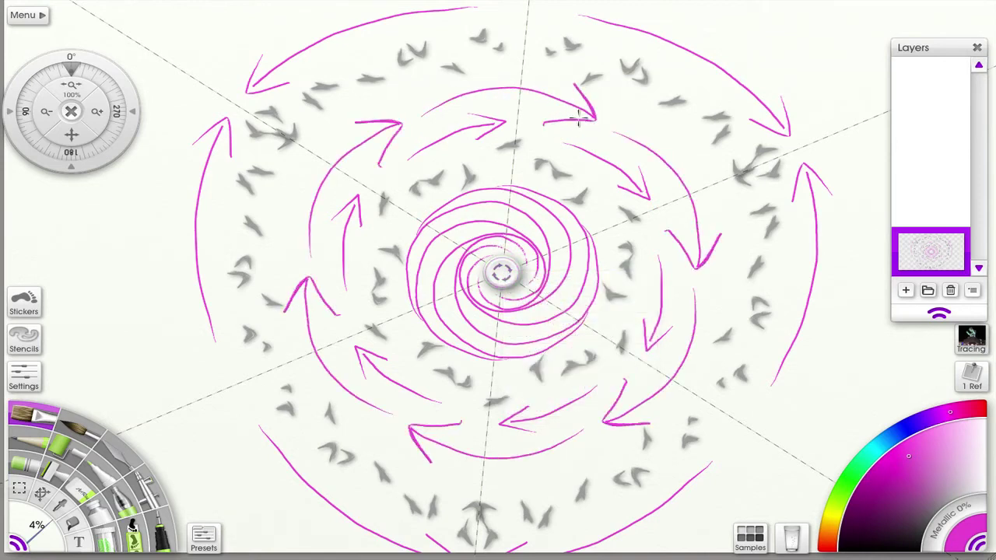
Switch to Mirrored Symmetry and paint curved arrows along the outer crow ring and petal shapes with small loops centred on the axes.
click(502, 272)
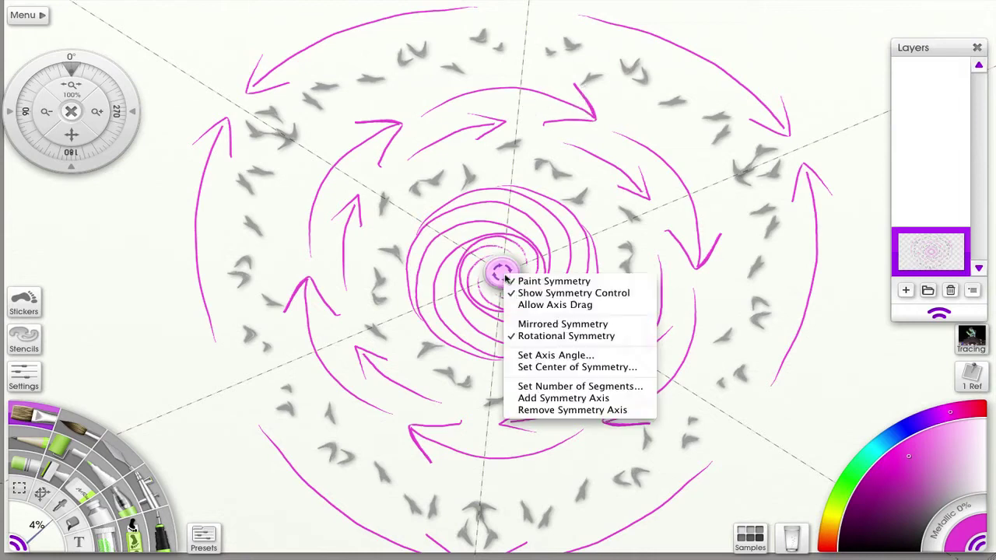
click(544, 323)
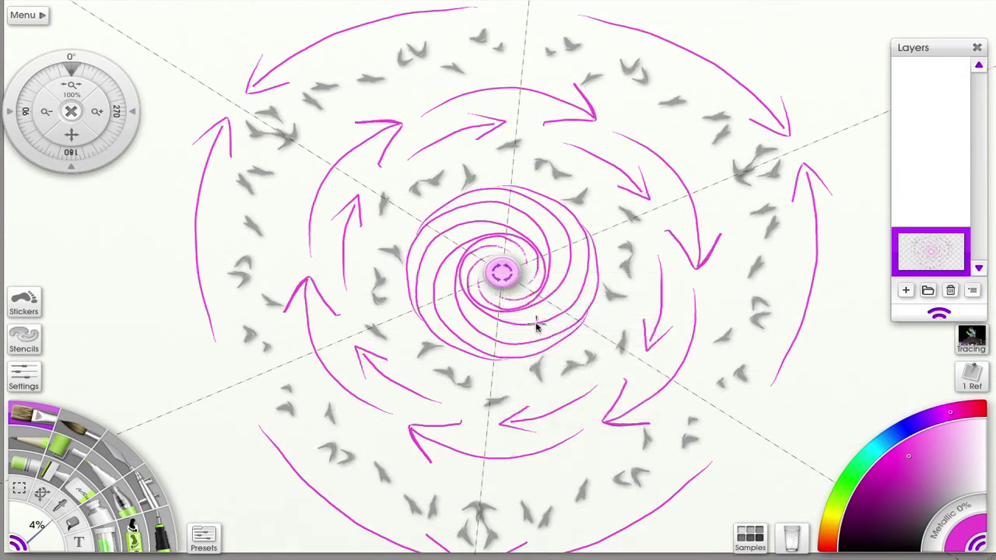
mouse_move(393, 80)
mouse_down()
mouse_move(266, 167)
mouse_move(261, 241)
mouse_up()
mouse_move(350, 99)
mouse_down()
mouse_move(388, 78)
mouse_move(327, 132)
mouse_move(324, 125)
mouse_move(339, 137)
mouse_up()
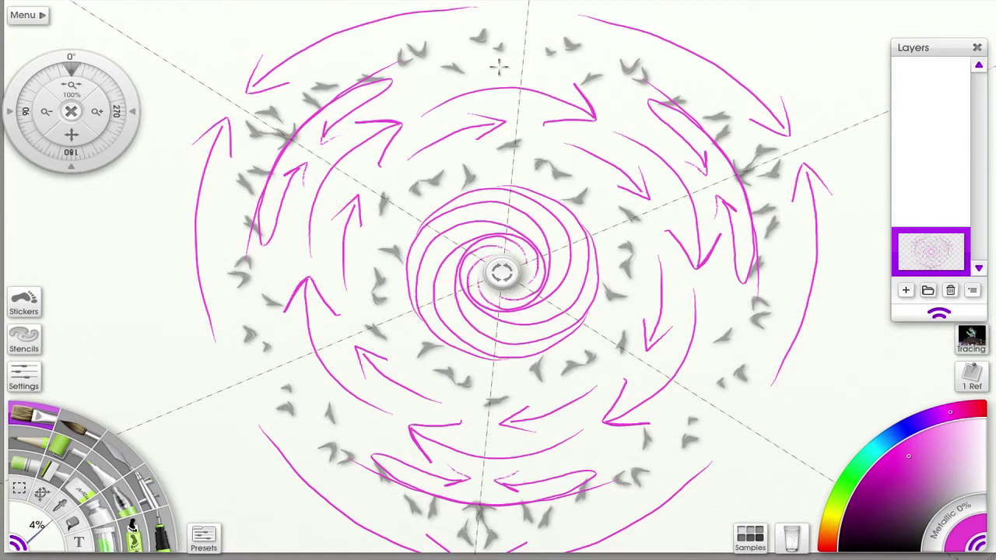
mouse_move(531, 46)
mouse_down()
mouse_move(484, 50)
mouse_move(515, 97)
mouse_move(495, 114)
mouse_move(425, 130)
mouse_move(484, 140)
mouse_move(496, 162)
mouse_move(463, 171)
mouse_move(505, 183)
mouse_move(544, 142)
mouse_move(534, 144)
mouse_move(537, 180)
mouse_move(506, 161)
mouse_up()
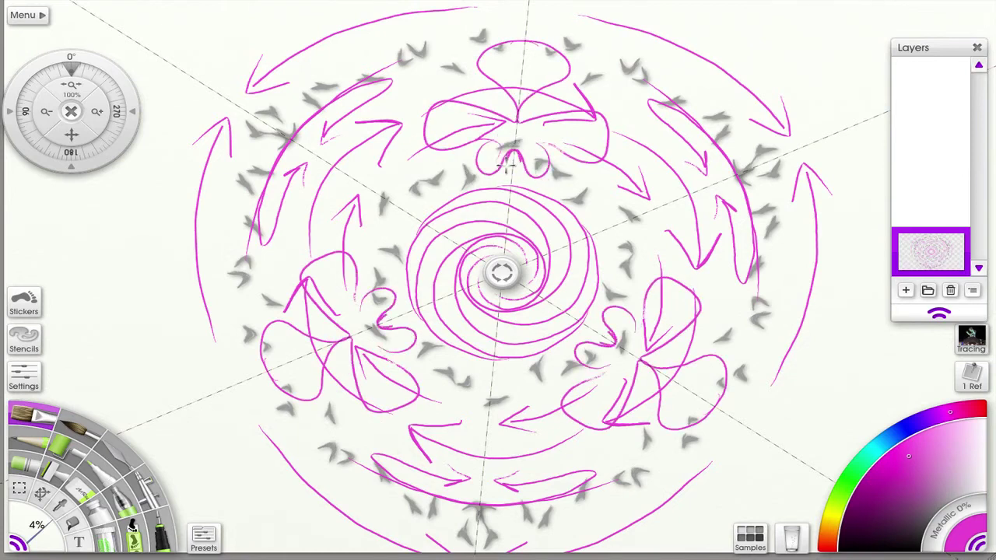
mouse_move(515, 86)
mouse_down()
mouse_move(535, 59)
mouse_move(518, 87)
mouse_up()
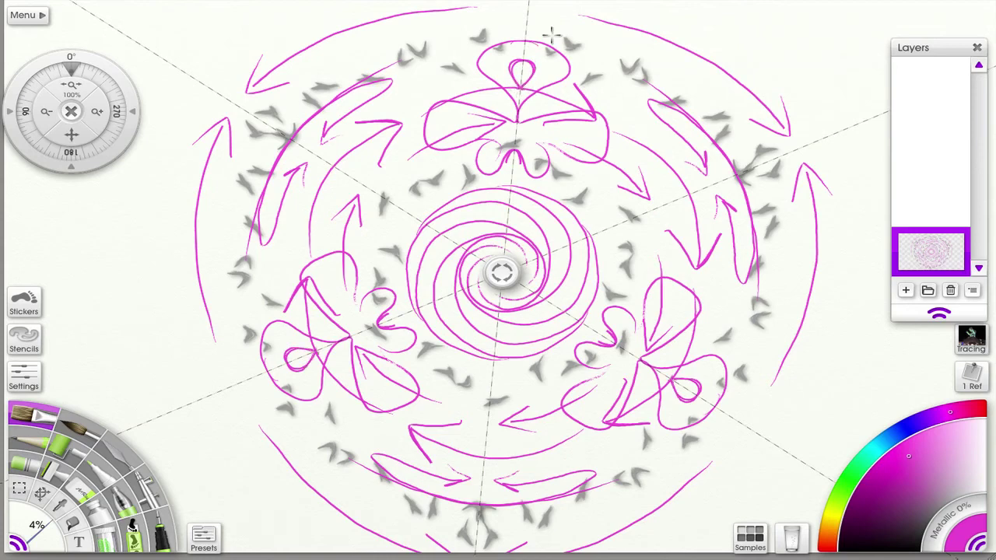
Examine the symmetry axis angle and the centre of symmetry settings without changing them.
click(501, 272)
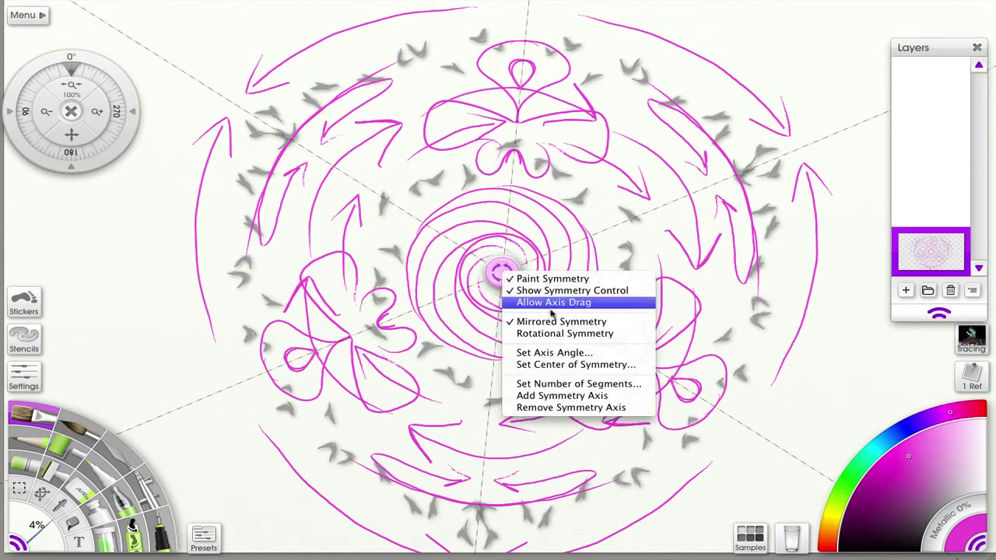
click(547, 353)
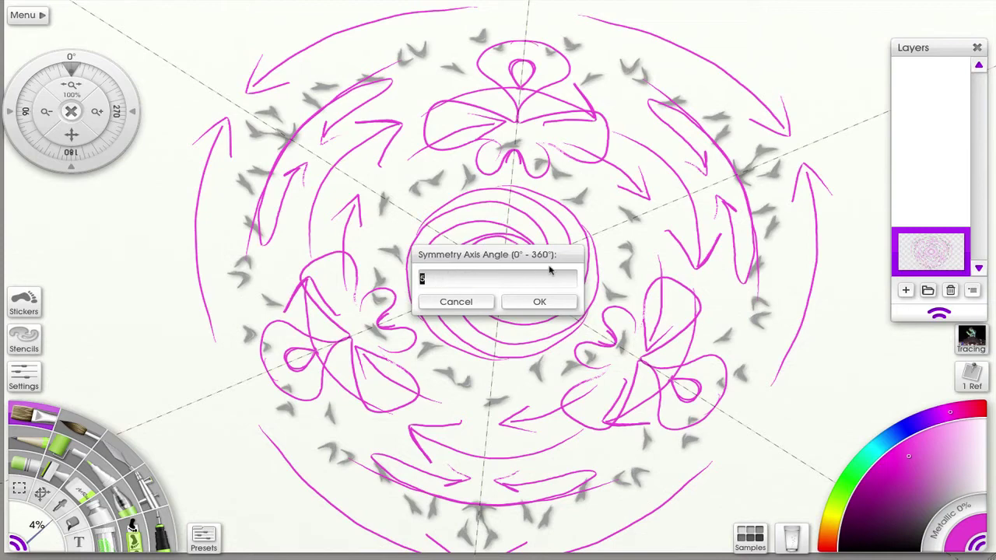
click(470, 303)
click(502, 272)
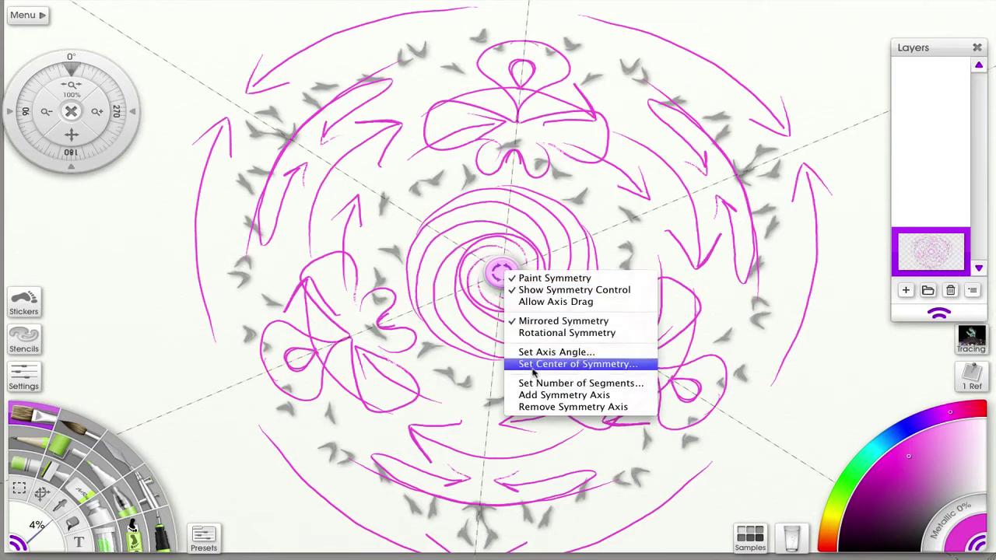
click(535, 371)
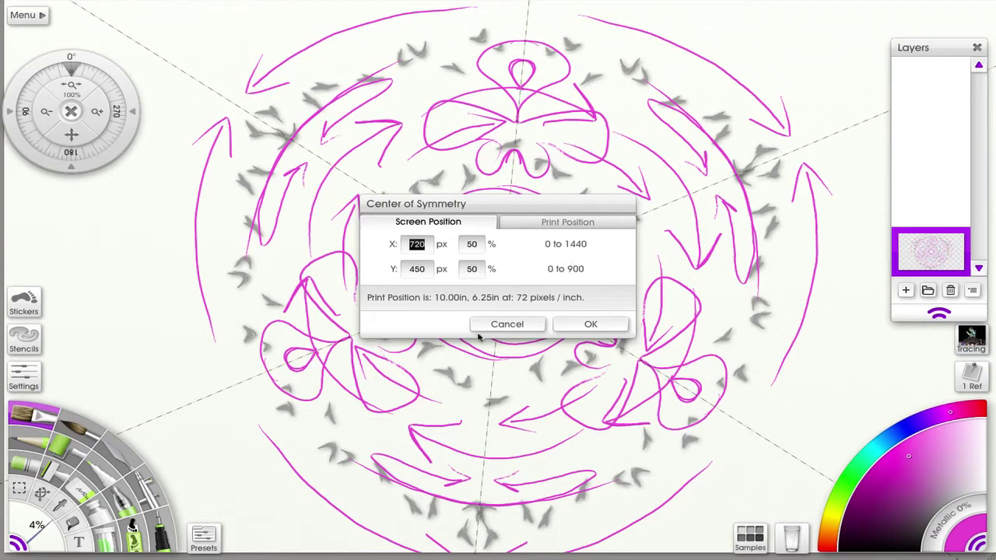
click(591, 324)
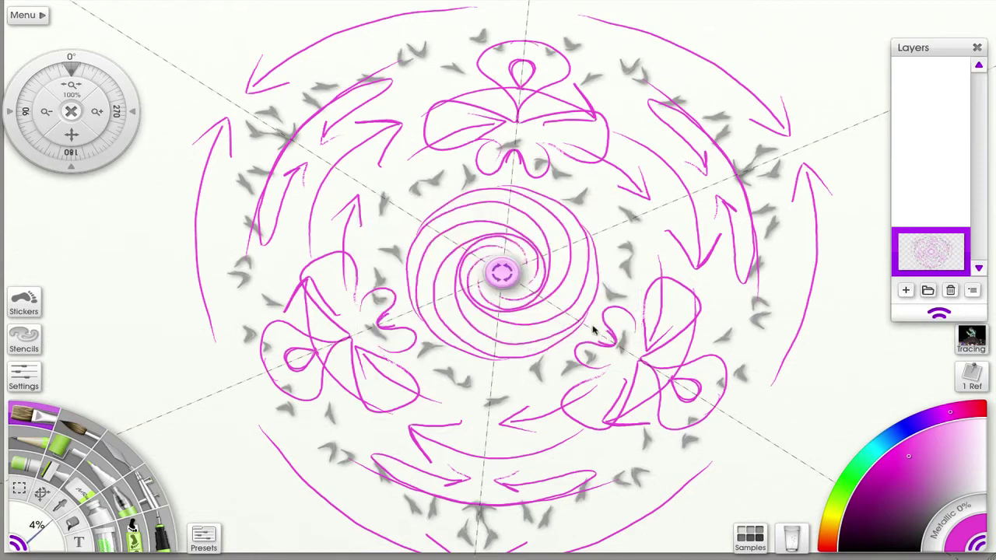
Set the number of symmetry segments to 8.
click(503, 273)
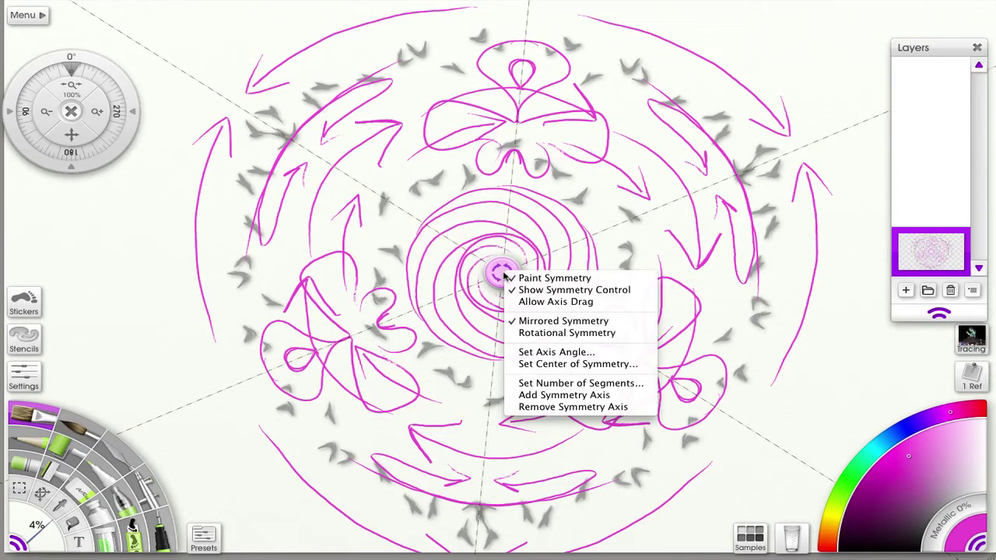
click(542, 383)
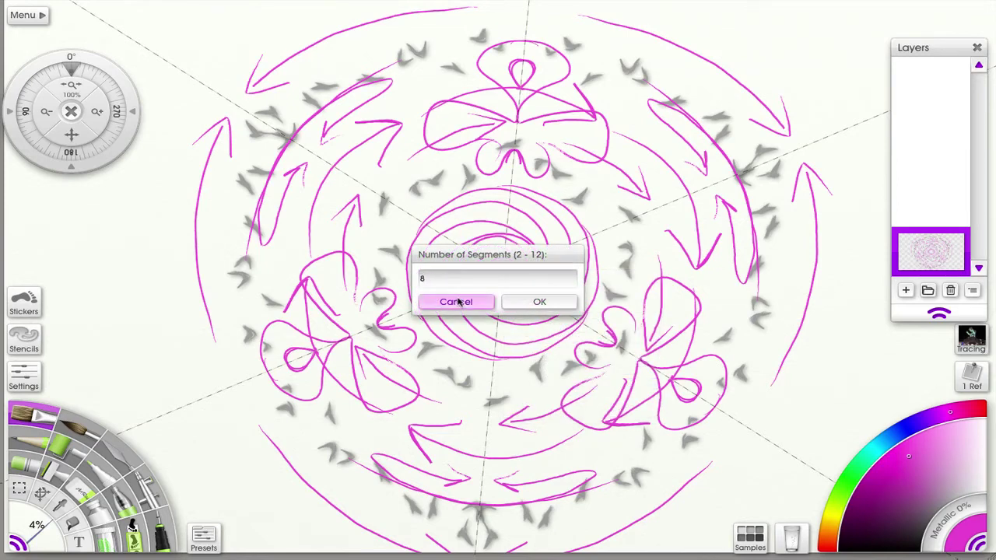
click(533, 302)
Add one more symmetry axis and check the resulting number of segments.
click(504, 274)
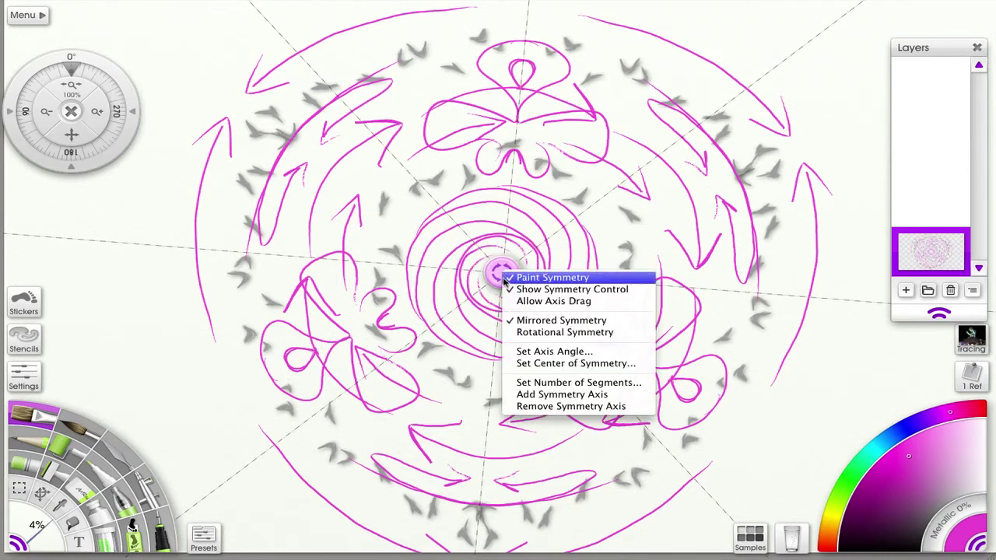
click(532, 397)
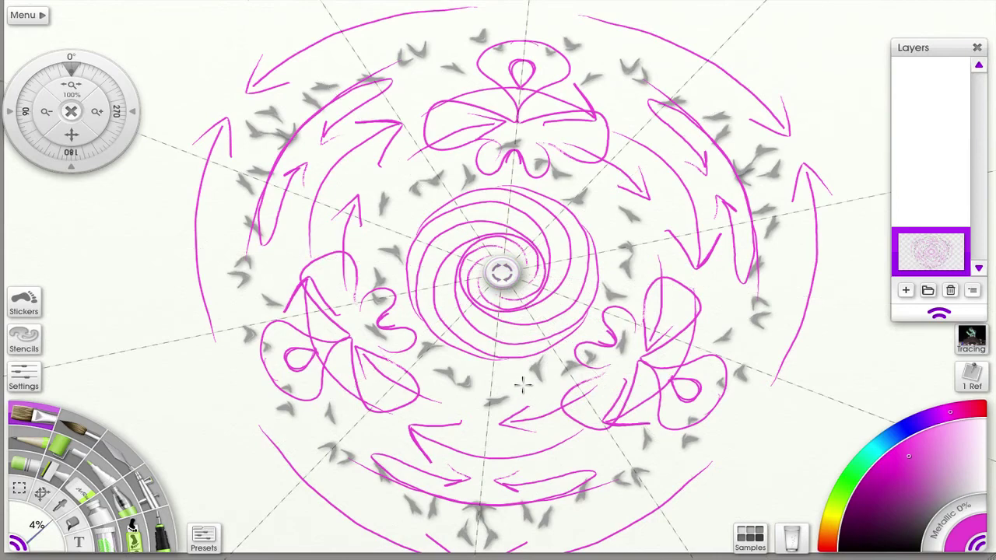
click(502, 274)
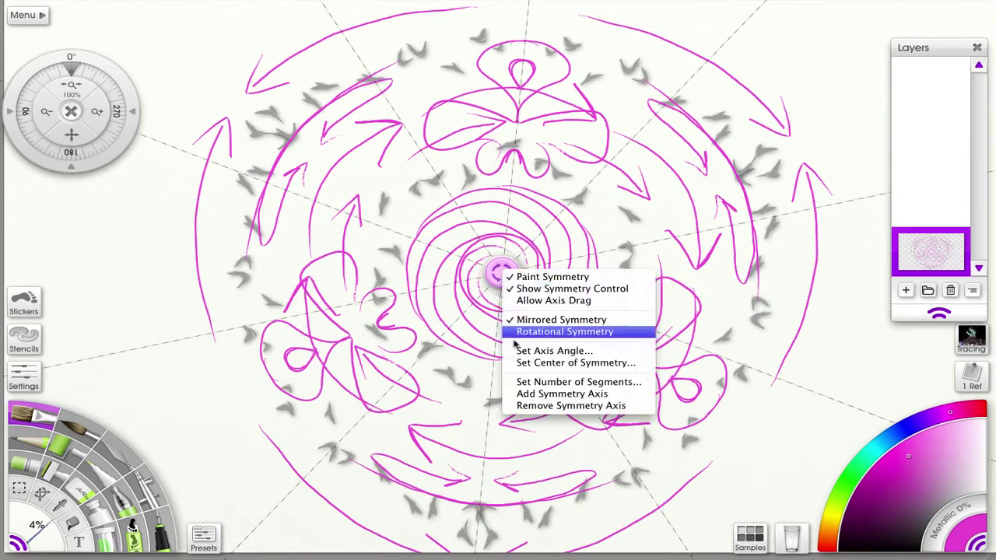
click(523, 382)
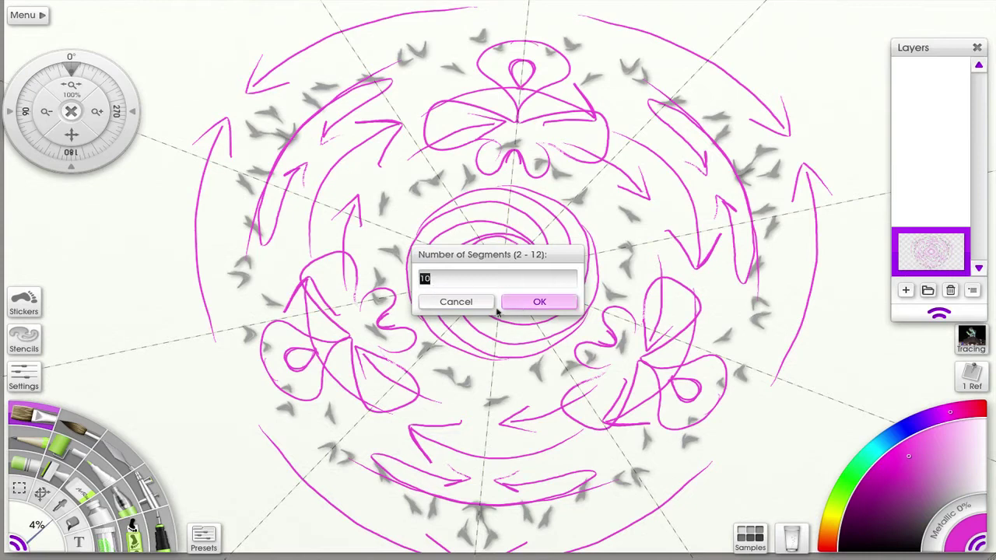
click(457, 302)
Remove one symmetry axis and check the number of segments again.
click(502, 272)
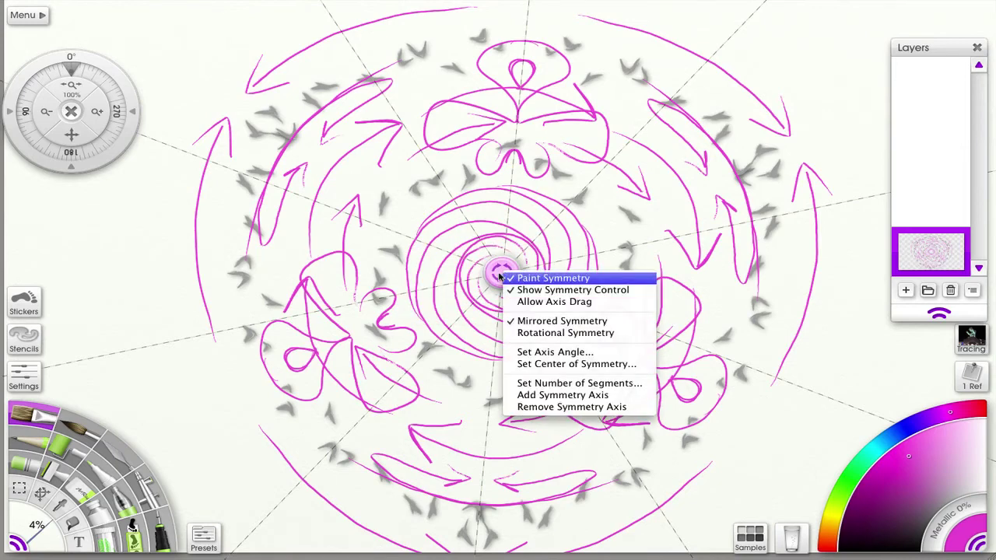
click(519, 405)
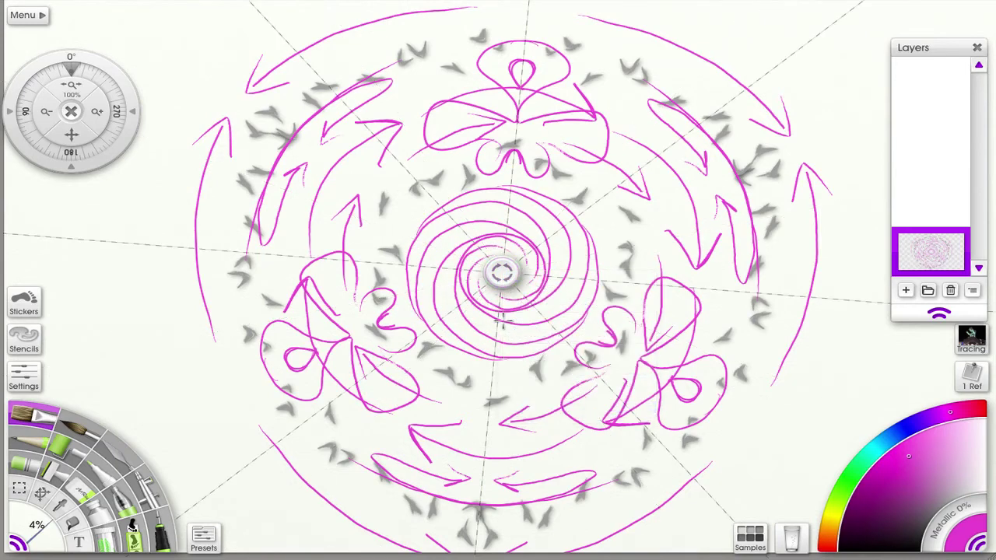
click(501, 272)
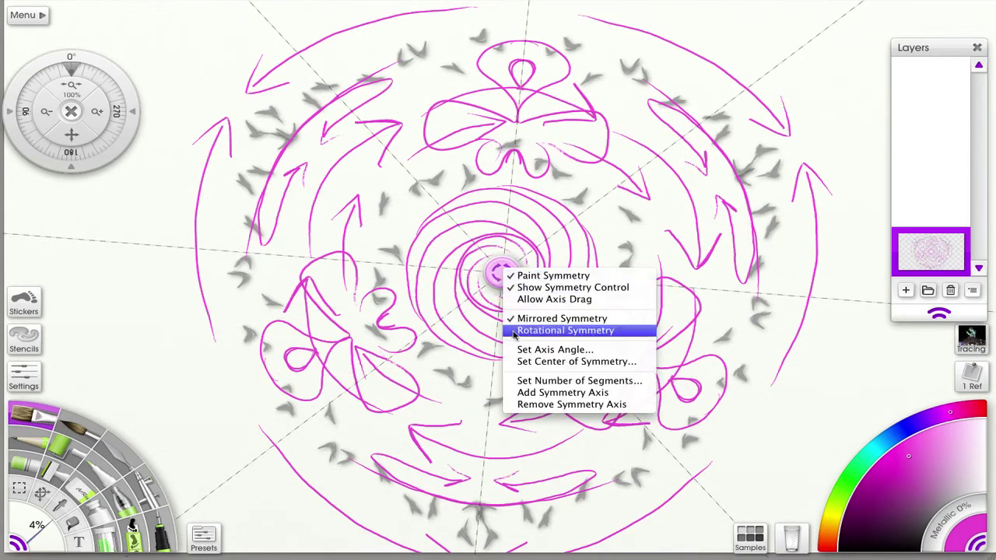
click(526, 381)
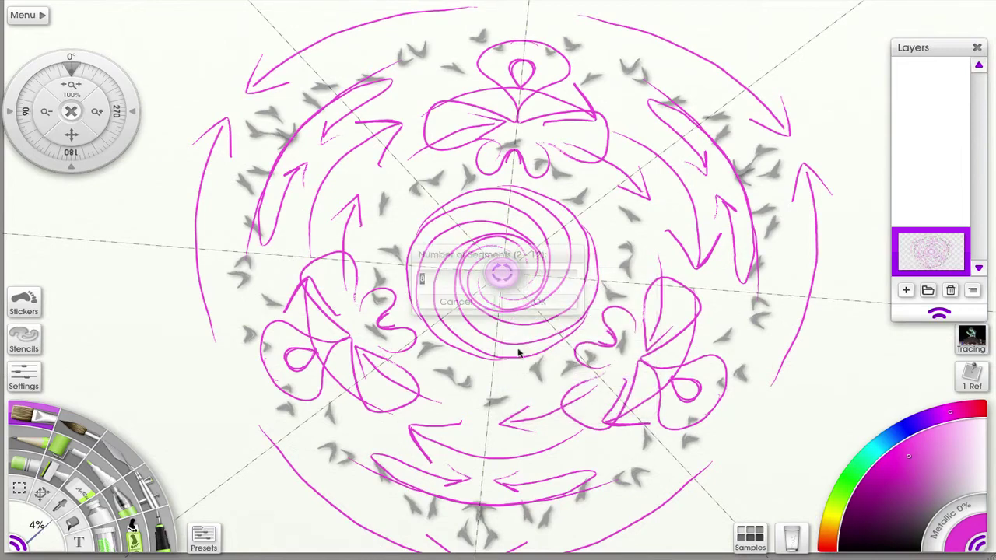
click(484, 301)
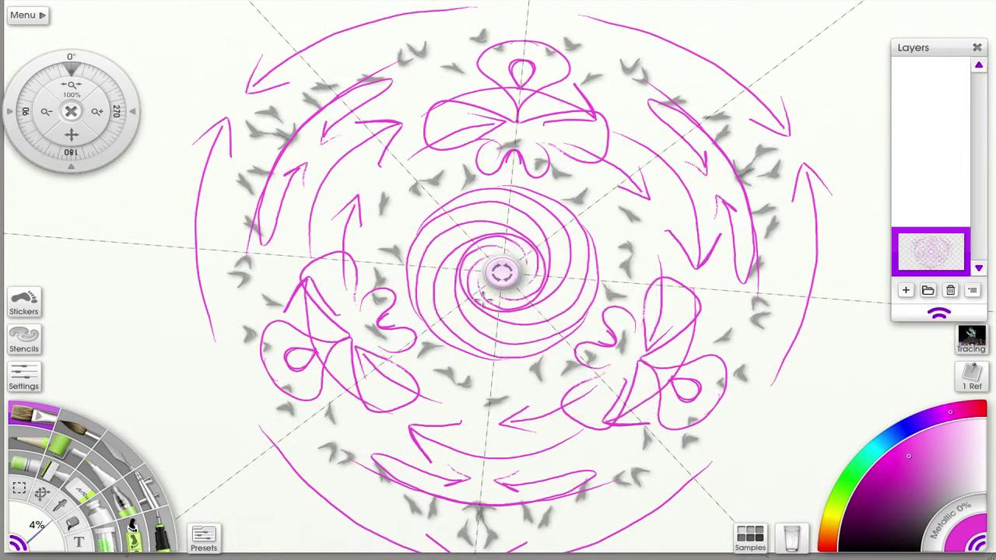
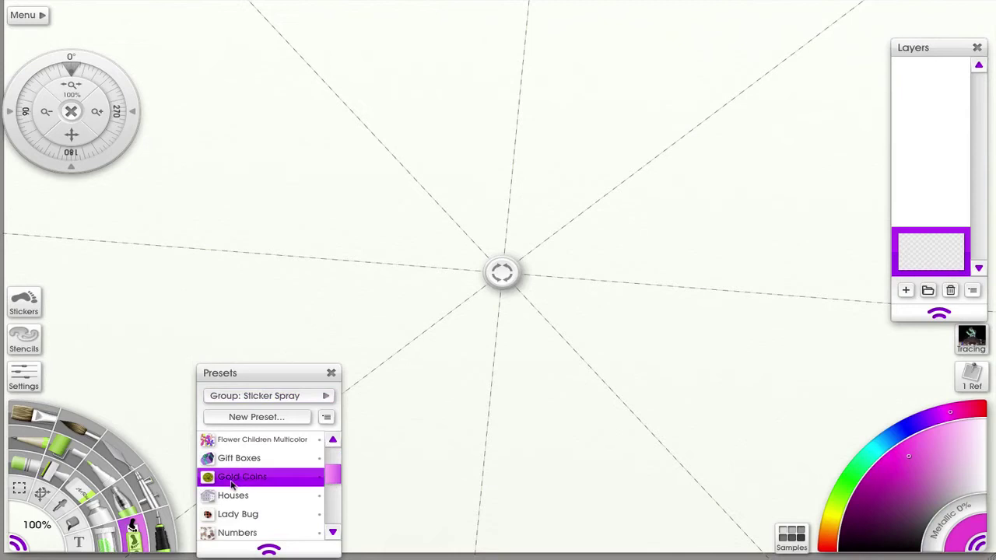
Spray a line of stickers with the Gift Boxes preset toward the symmetry centre on the blank canvas, keeping Mirrored Symmetry on.
scroll(334, 456, up, 3)
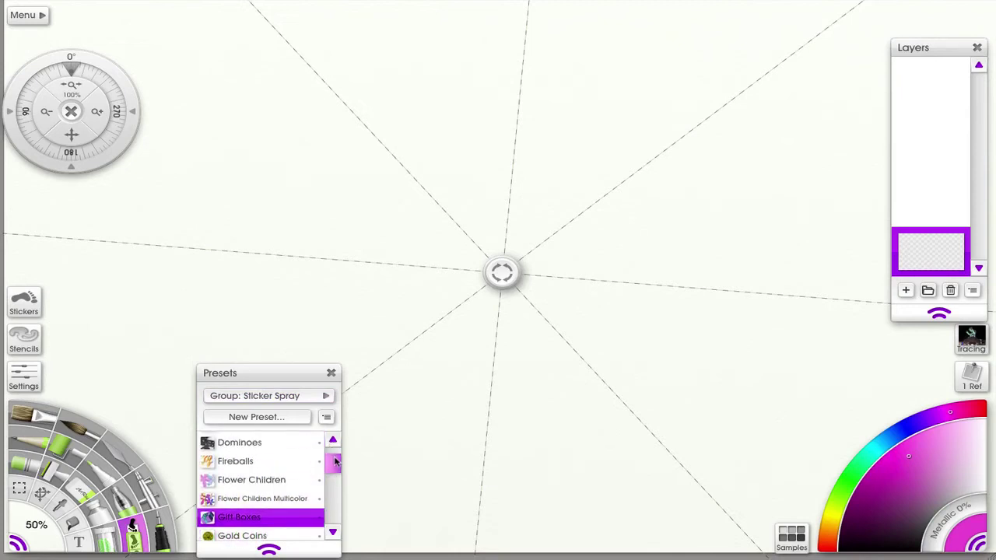
click(501, 274)
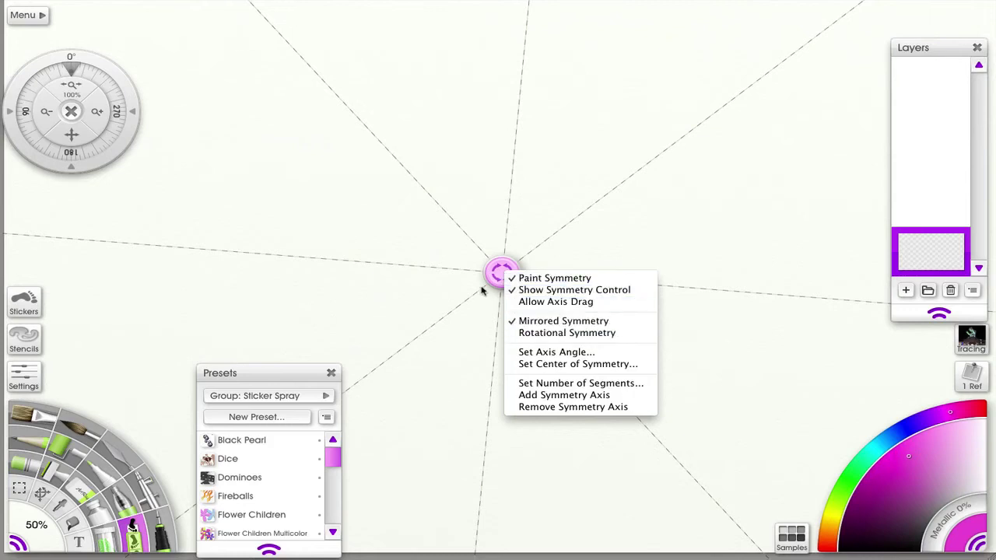
click(332, 375)
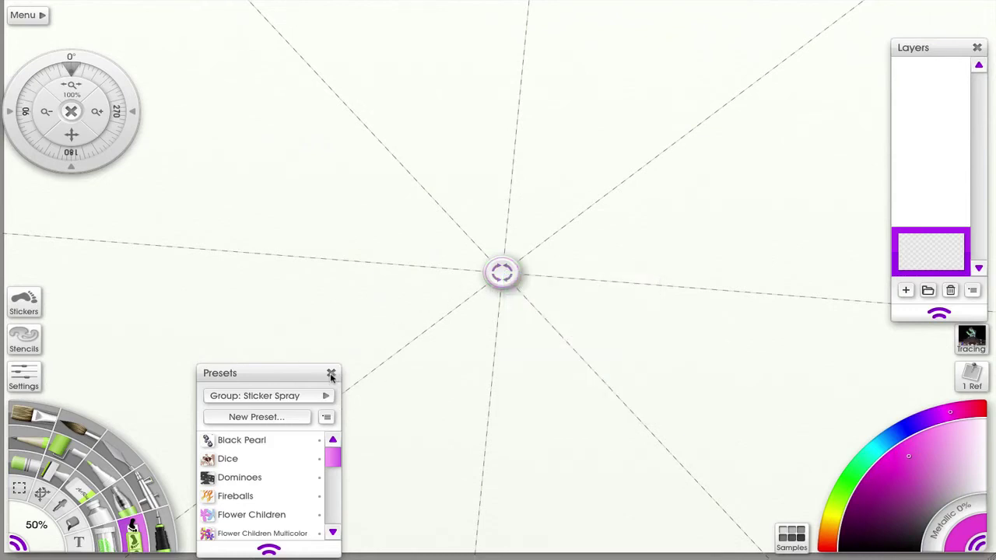
click(331, 377)
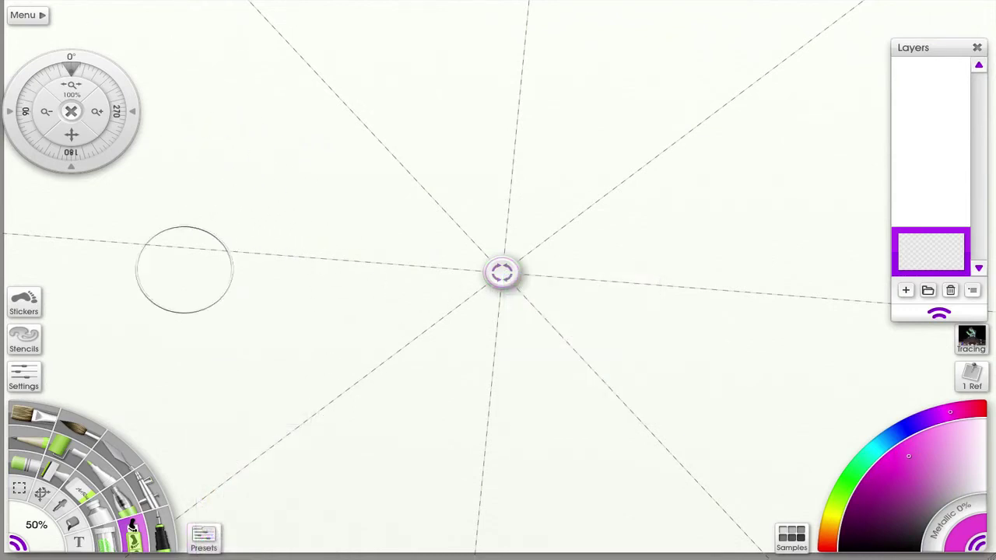
click(218, 161)
drag(219, 161, 424, 234)
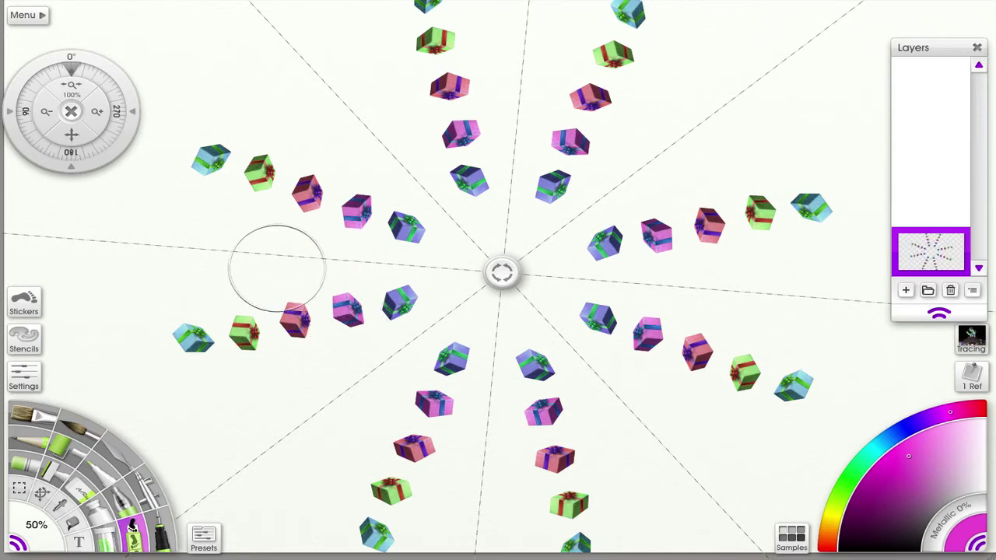
Disable Variation Symmetry in the settings of the sticker spray.
click(31, 384)
click(28, 386)
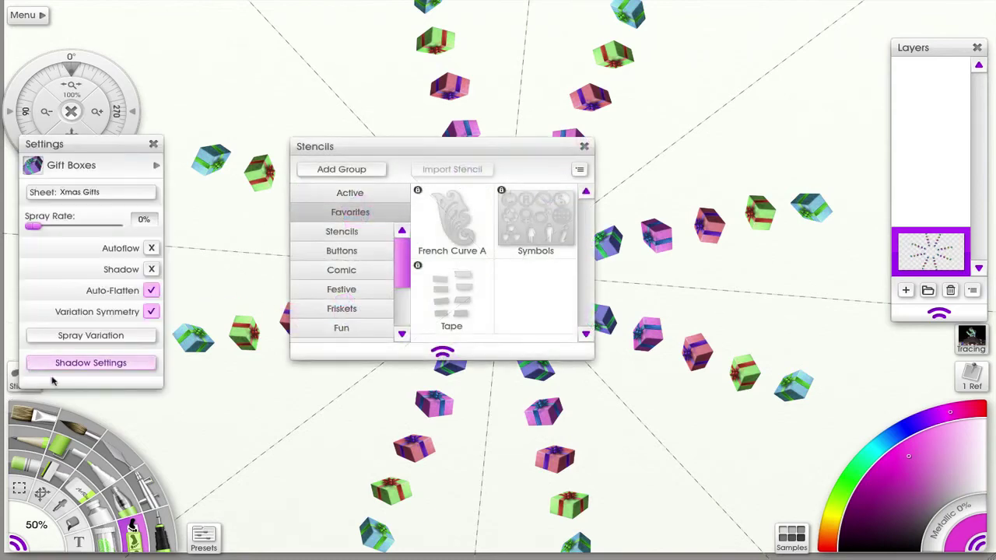
click(584, 147)
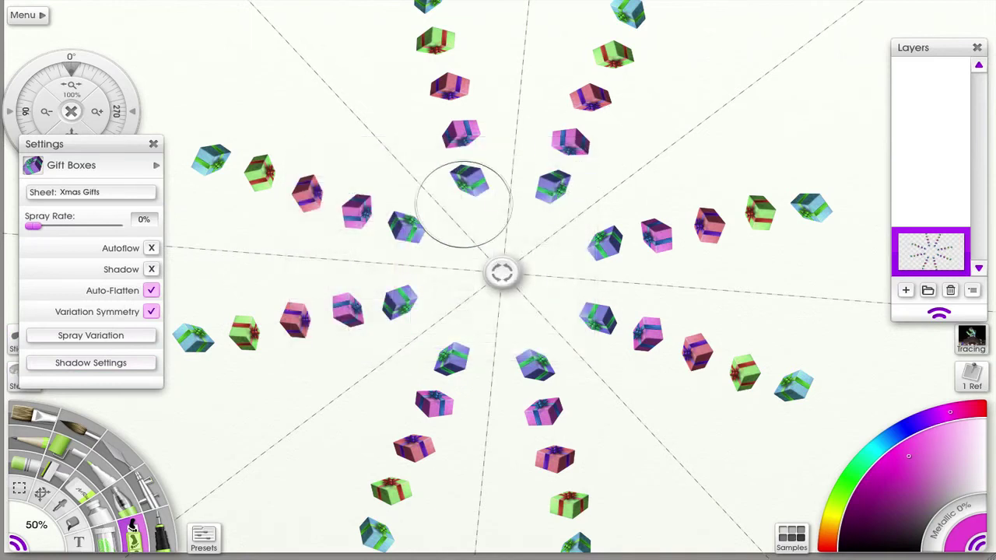
click(152, 311)
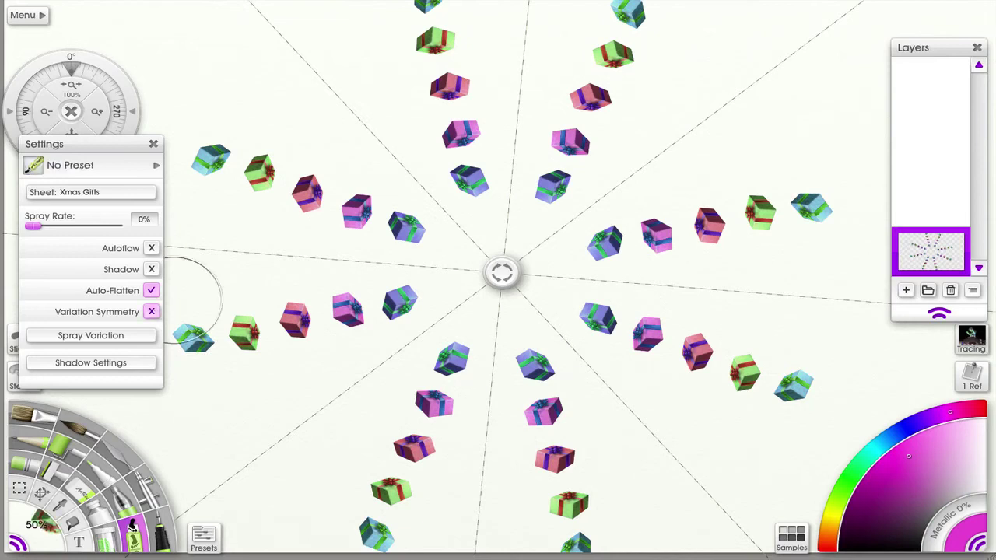
Spray another diagonal line of gift stickers toward the symmetry centre plus a single gift beside it, and close the spray settings.
click(226, 95)
mouse_move(254, 108)
mouse_down()
mouse_move(395, 187)
mouse_move(389, 296)
mouse_up()
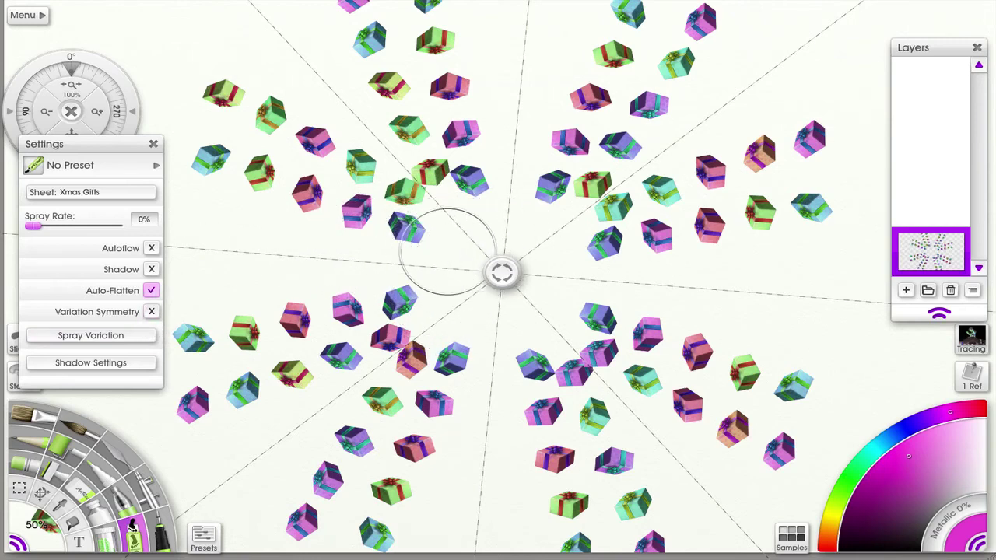
click(264, 253)
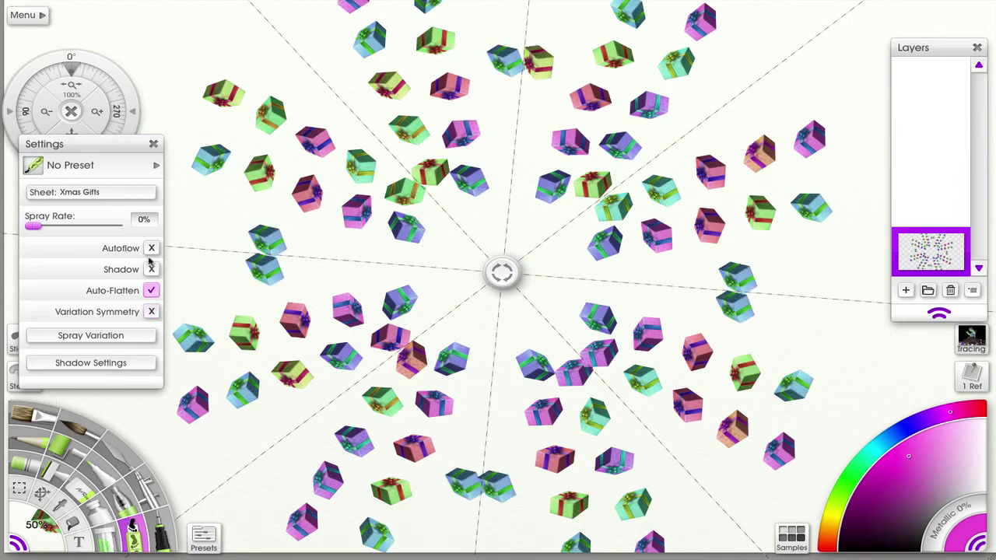
click(153, 144)
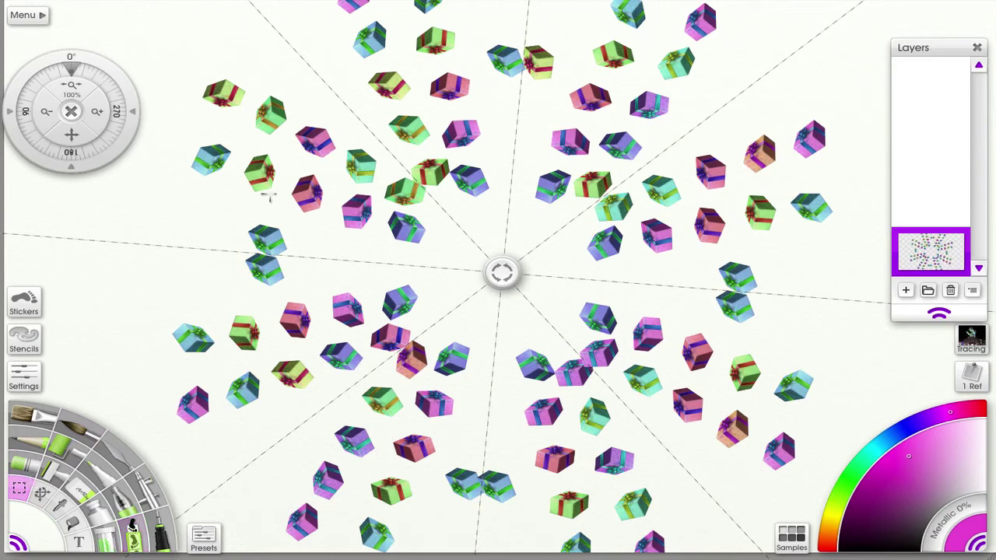
Outline a curved freehand selection across the gift stickers above and to the upper left of the symmetry centre.
mouse_move(369, 37)
mouse_down()
mouse_move(514, 35)
mouse_move(575, 164)
mouse_move(476, 140)
mouse_move(379, 191)
mouse_up()
drag(223, 139, 222, 139)
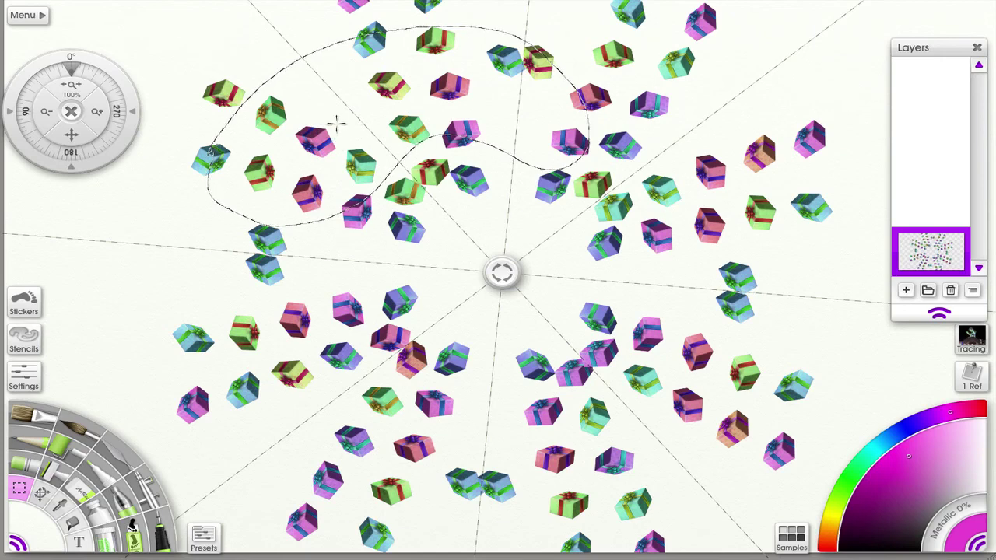
click(204, 535)
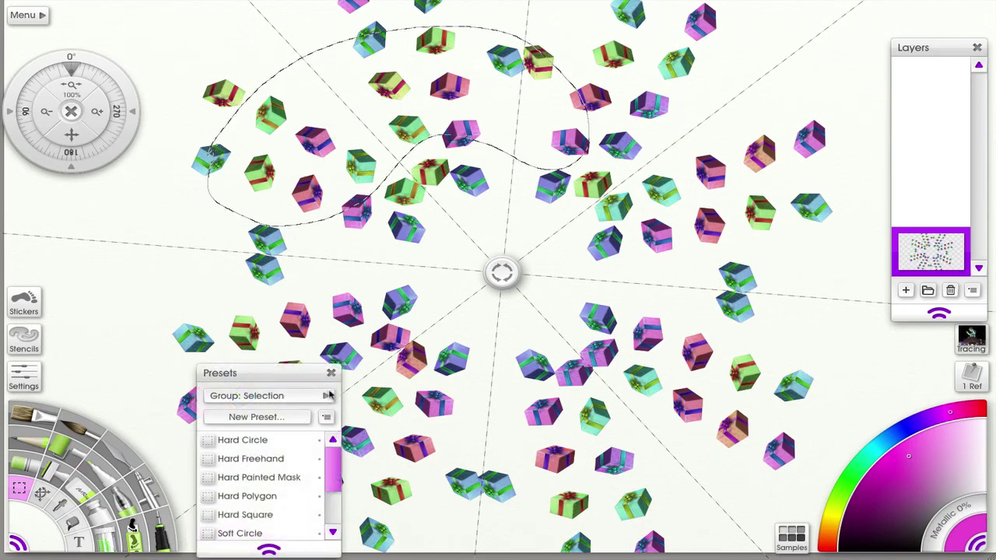
click(330, 372)
Paint thin magenta brush strokes inside the selection, and scale the selected content down with the Transform tool.
click(54, 420)
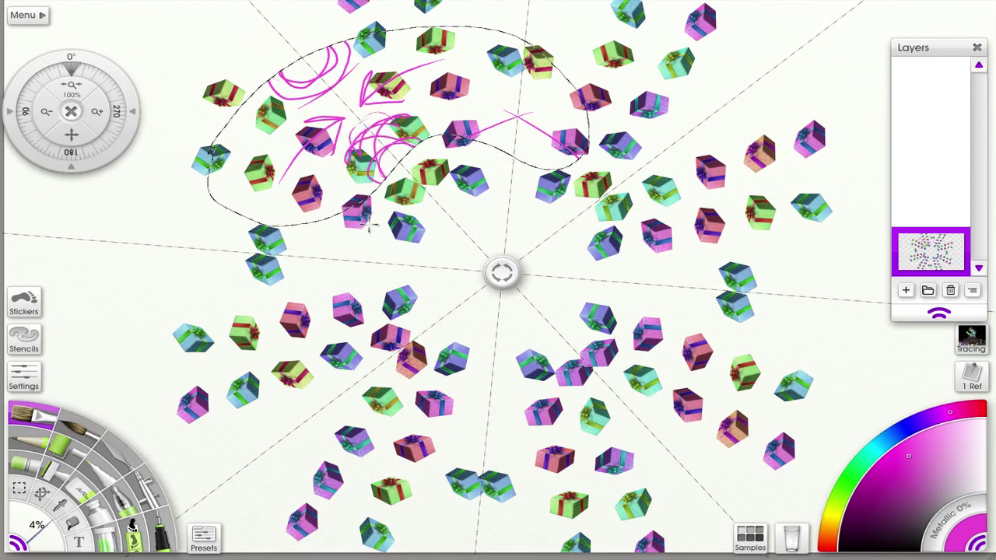
click(43, 493)
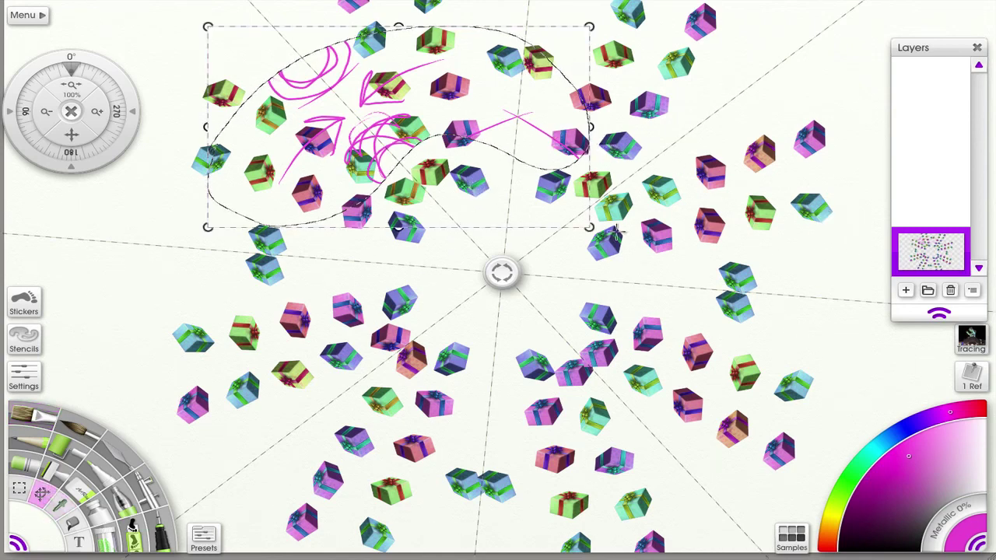
mouse_move(588, 228)
mouse_down()
mouse_move(498, 189)
mouse_move(505, 183)
mouse_move(463, 138)
mouse_move(443, 96)
mouse_move(422, 98)
mouse_move(453, 64)
mouse_up()
Place the text "asm,rng.ekljglkeg.jbg.kjg" just above the symmetry centre with the Text tool.
click(78, 542)
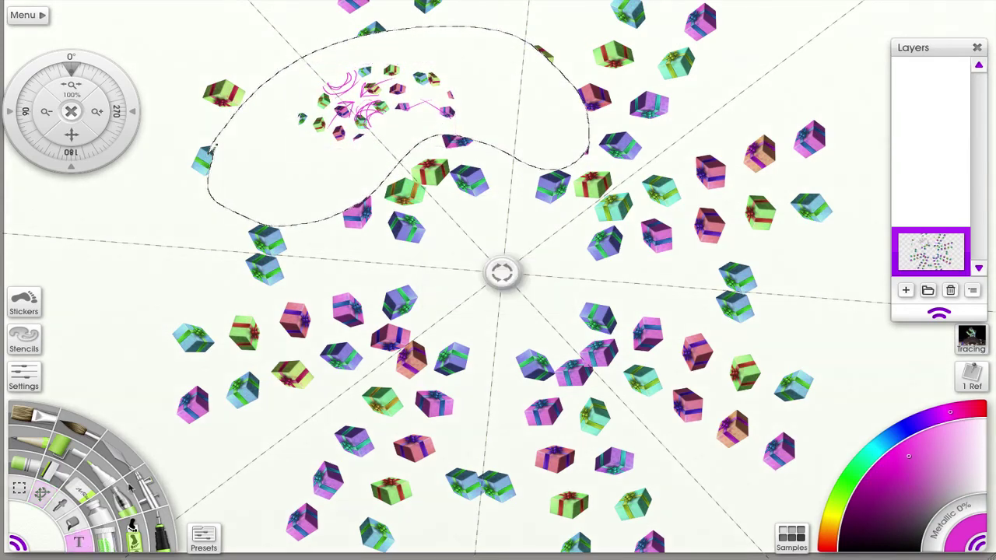
click(449, 230)
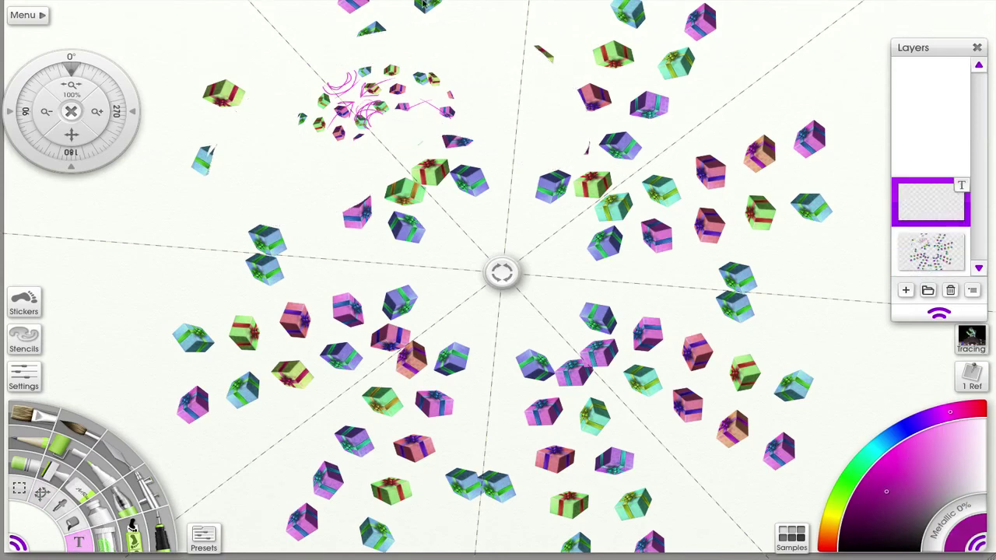
mouse_move(423, 3)
text(asm,rng.ekljglkeg.jbg.kjg)
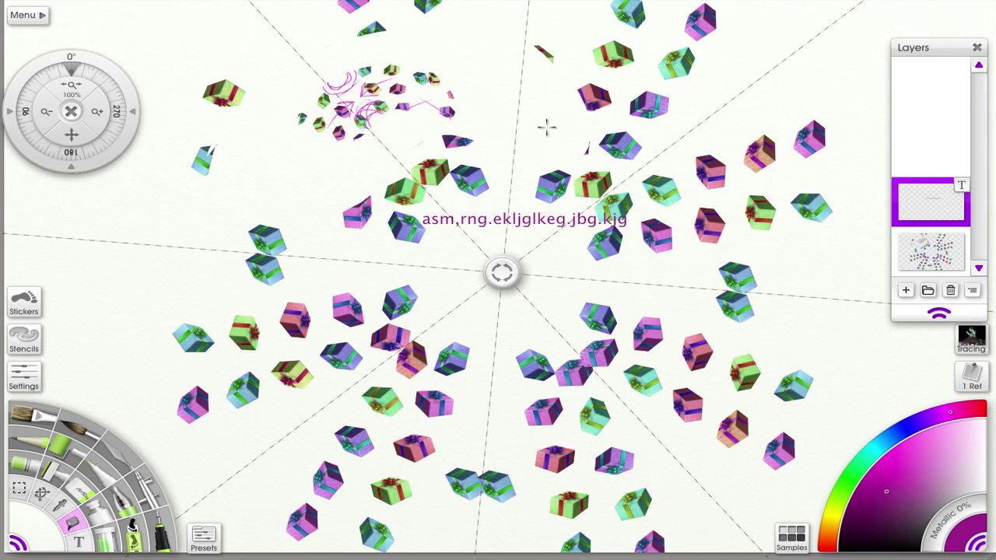
Fill a new layer with solid yellow and hide that layer.
key(ctrl+shift+n)
key(ctrl+f)
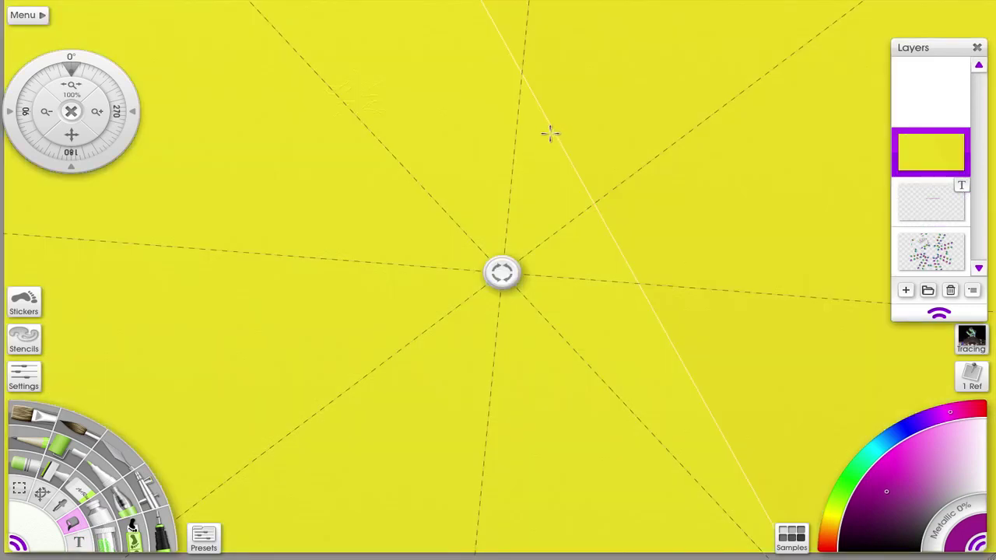
click(899, 136)
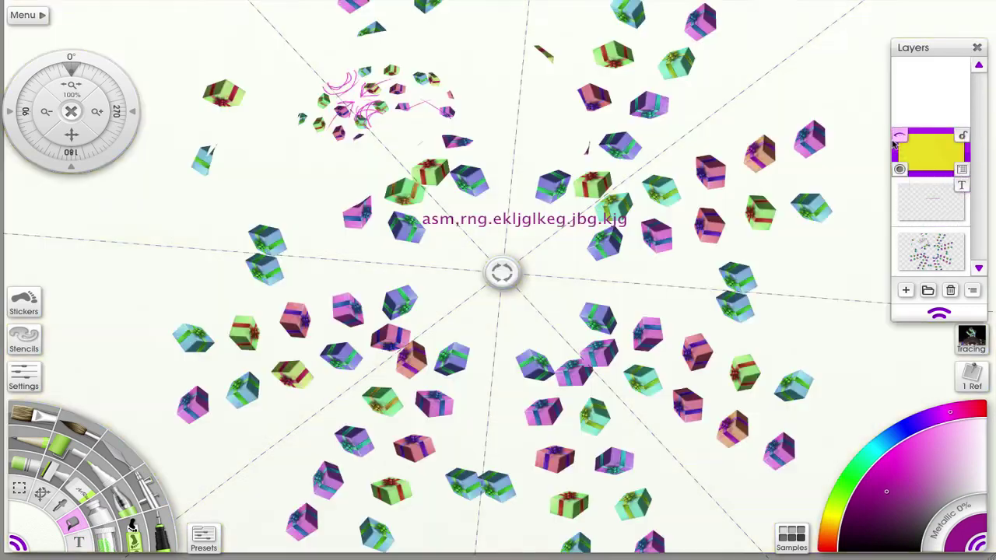
Toggle the visibility of the text layer and the gift sticker layer off and on to examine what each contains.
mouse_move(947, 263)
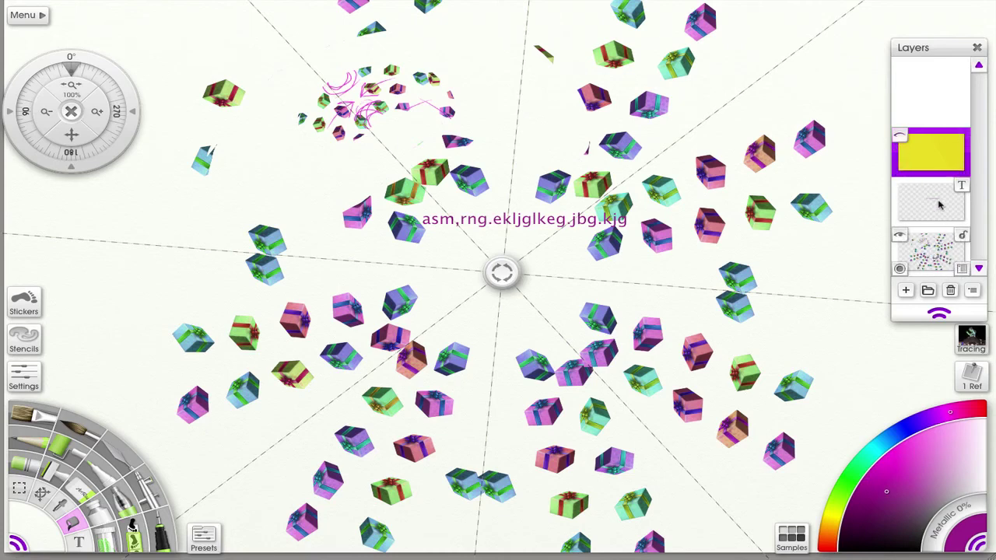
mouse_move(956, 202)
click(901, 186)
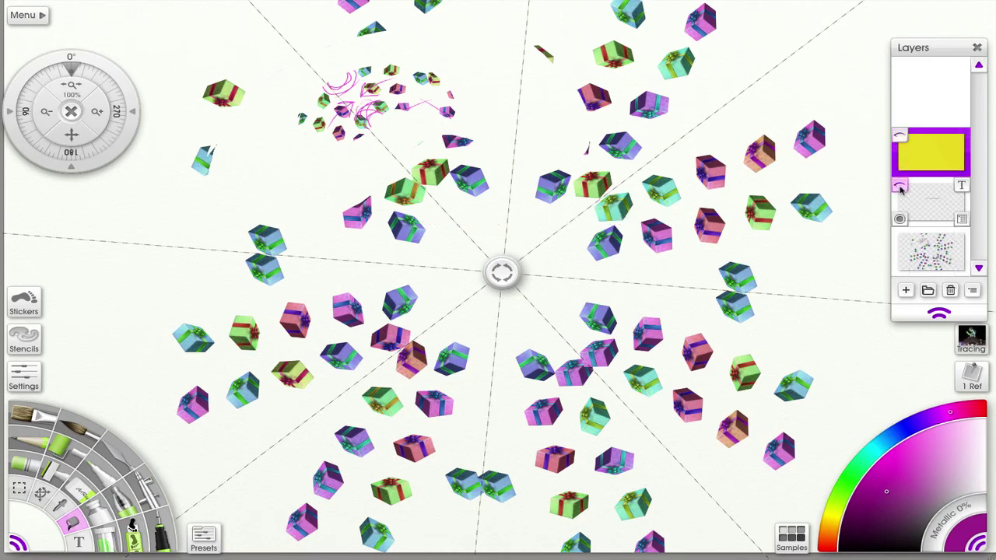
click(900, 187)
click(900, 236)
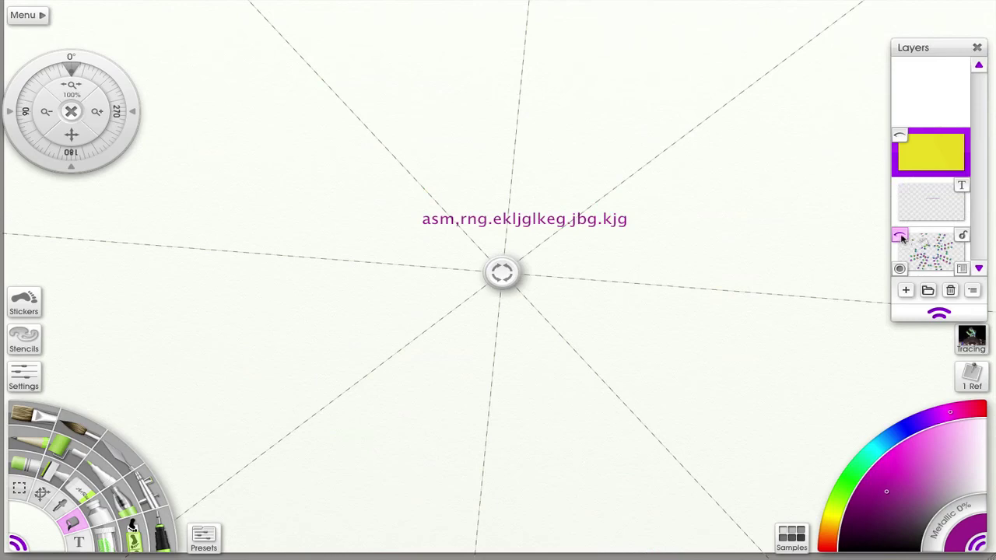
click(900, 236)
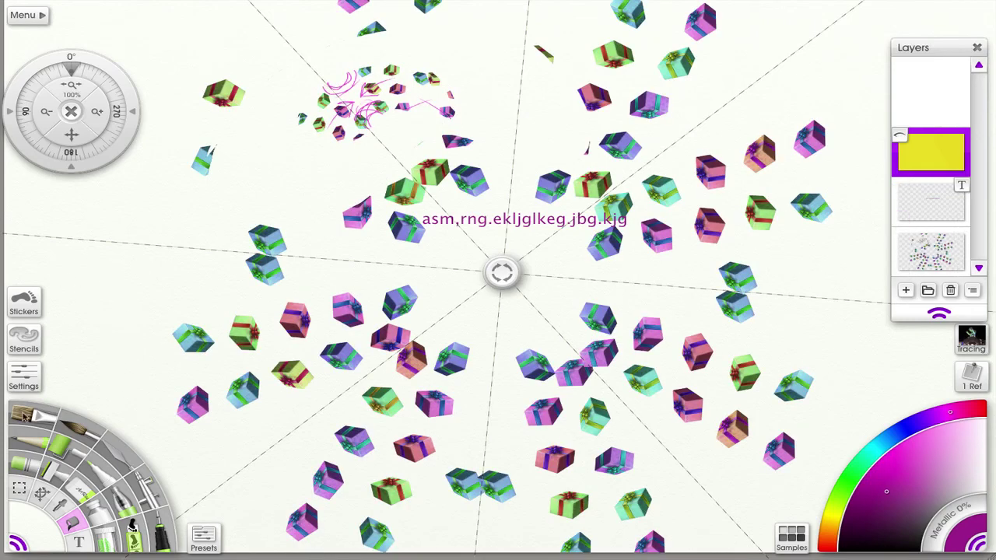
click(24, 340)
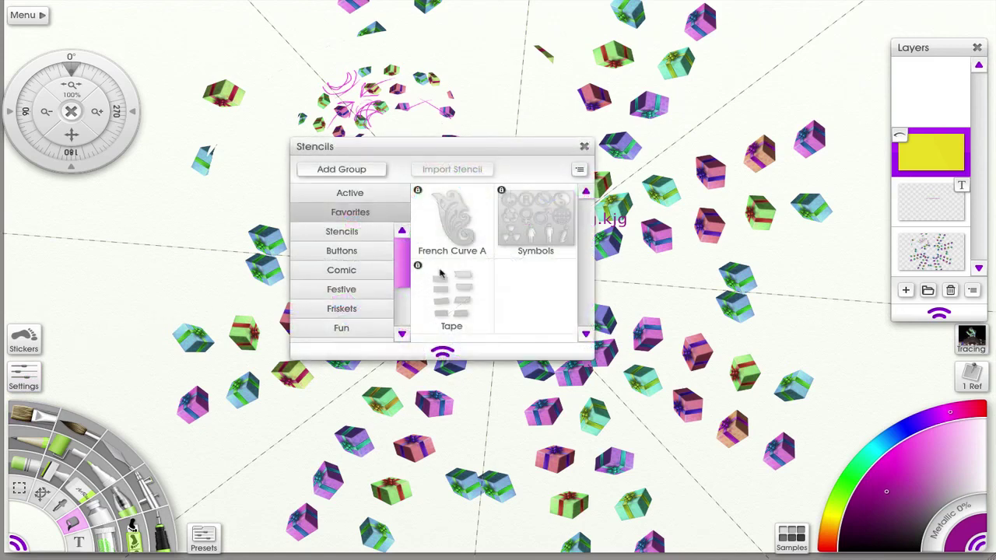
click(584, 147)
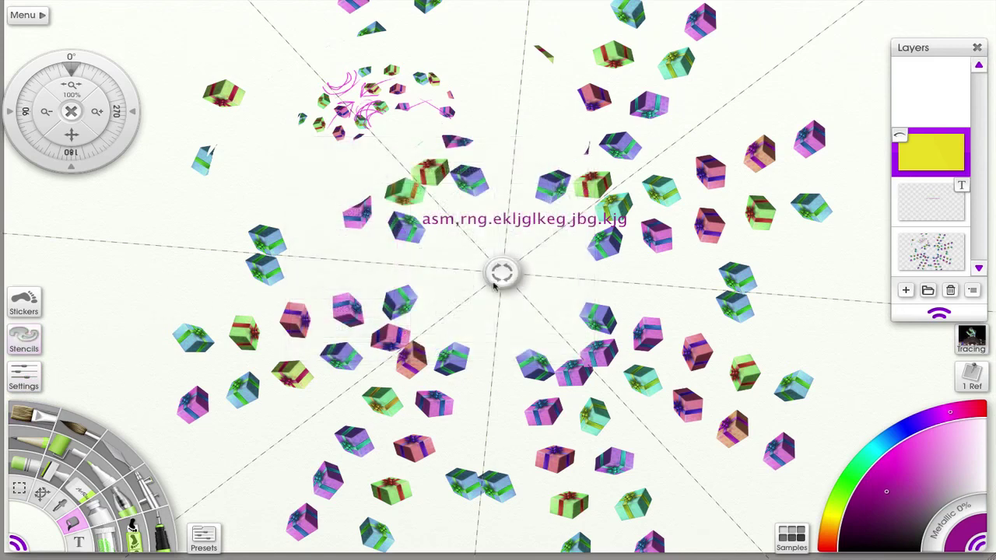
Draw a purple pencil ornament on the gift sticker layer around the symmetry centre, with scalloped outlines, small ovals and pointed curved tips.
mouse_move(521, 97)
mouse_down()
mouse_move(498, 104)
mouse_move(495, 136)
mouse_move(480, 129)
mouse_move(469, 139)
mouse_move(489, 143)
mouse_move(482, 159)
mouse_move(494, 177)
mouse_move(489, 201)
mouse_move(462, 195)
mouse_move(463, 217)
mouse_move(448, 220)
mouse_move(472, 240)
mouse_up()
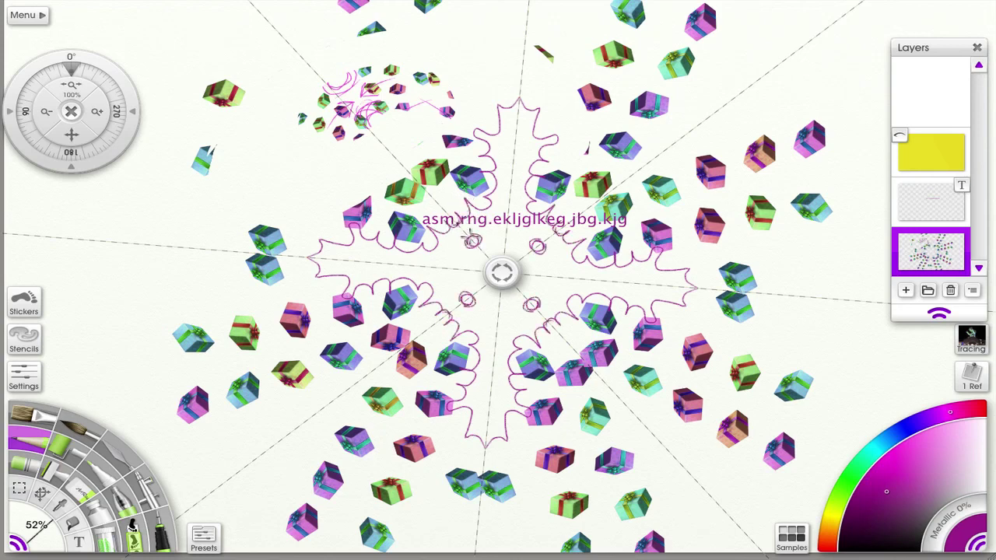
mouse_move(345, 265)
mouse_down()
mouse_move(333, 260)
mouse_move(453, 282)
mouse_up()
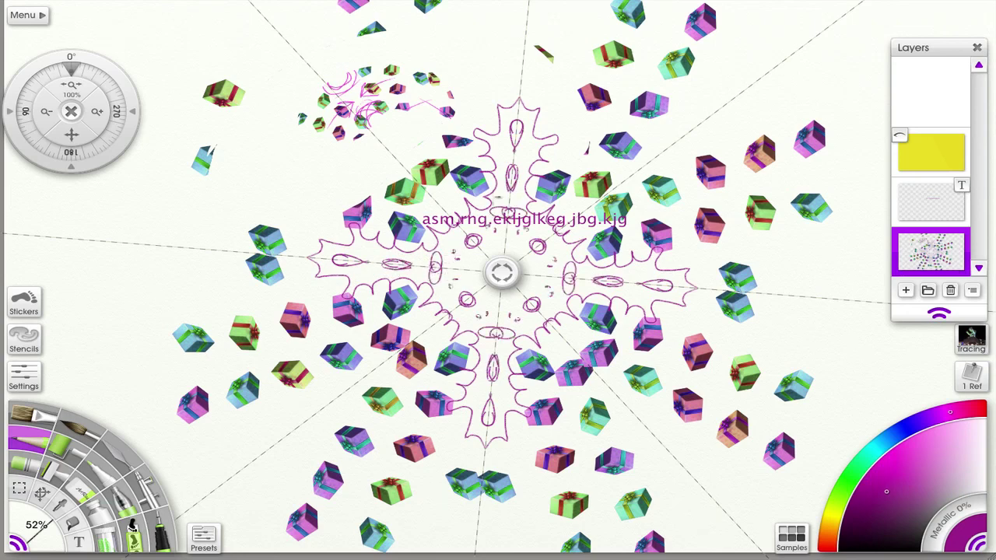
mouse_move(320, 243)
mouse_down()
mouse_move(299, 221)
mouse_move(283, 223)
mouse_move(276, 203)
mouse_move(307, 218)
mouse_up()
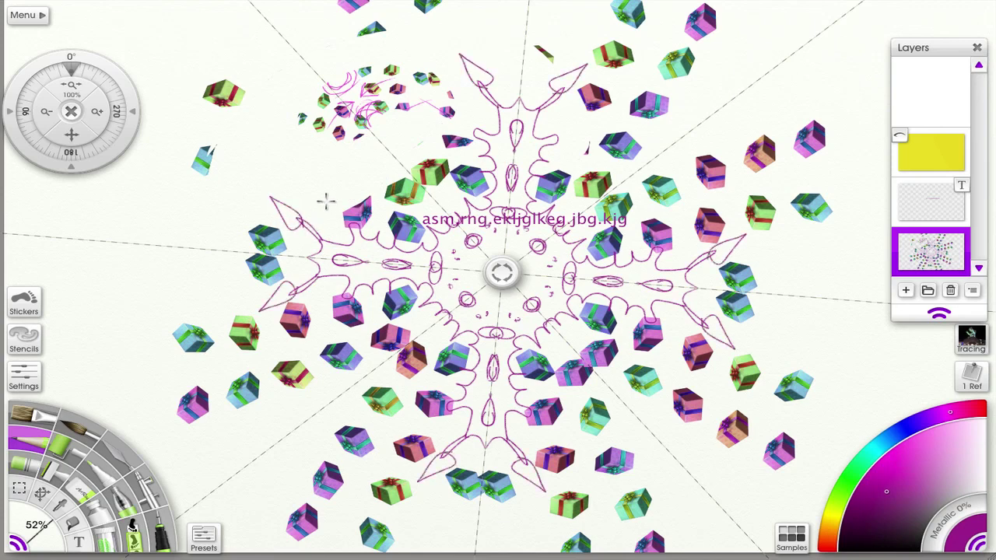
mouse_move(312, 215)
mouse_down()
mouse_move(269, 158)
mouse_move(302, 194)
mouse_move(307, 228)
mouse_move(222, 271)
mouse_up()
mouse_move(221, 225)
mouse_down()
mouse_move(271, 248)
mouse_move(305, 220)
mouse_up()
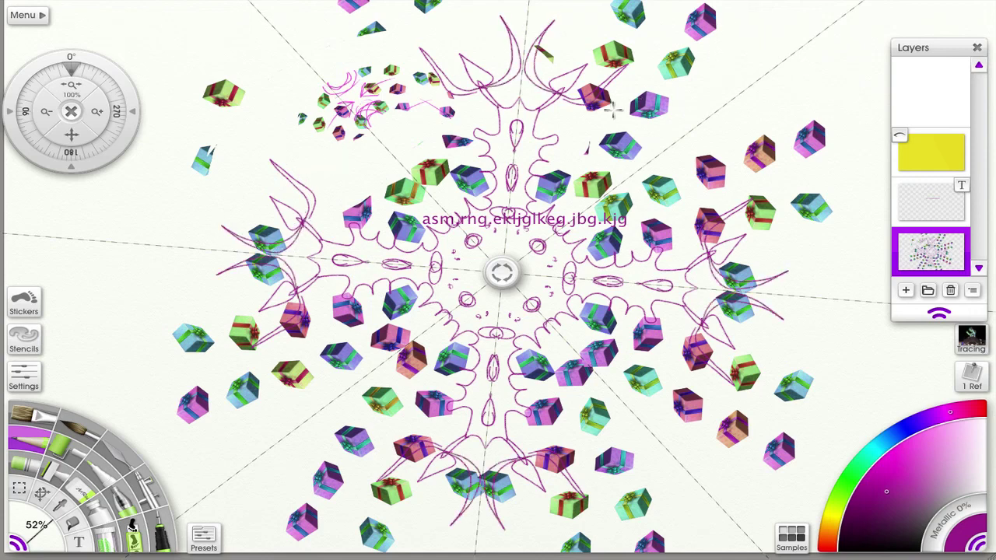